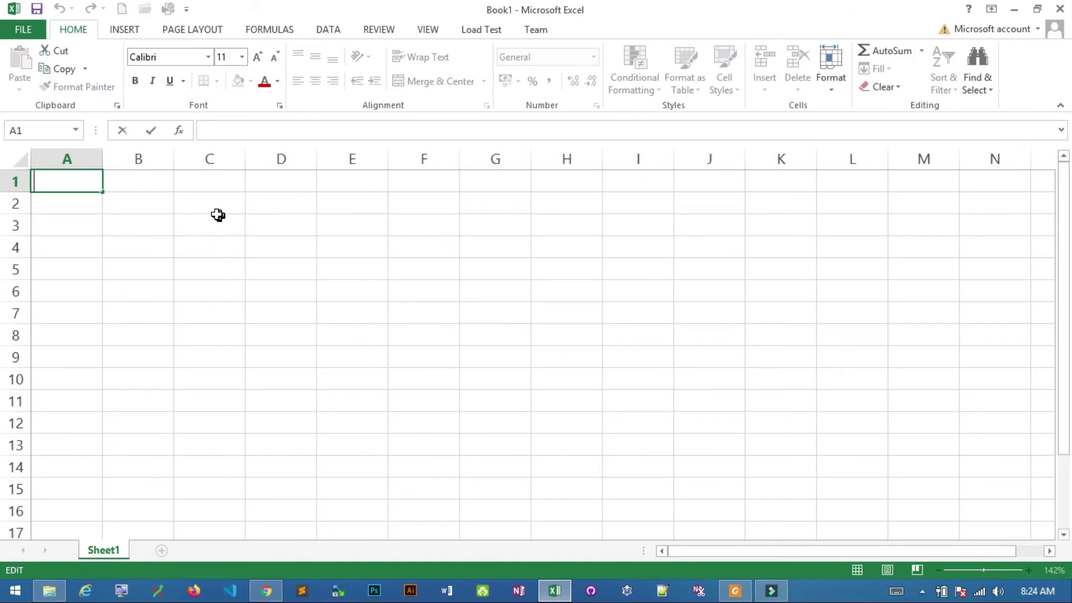
- Move around cells C2 to E5 to look over the empty grid
{"action": "left_click", "coordinate": [208, 208]}
{"action": "left_click", "coordinate": [206, 239]}
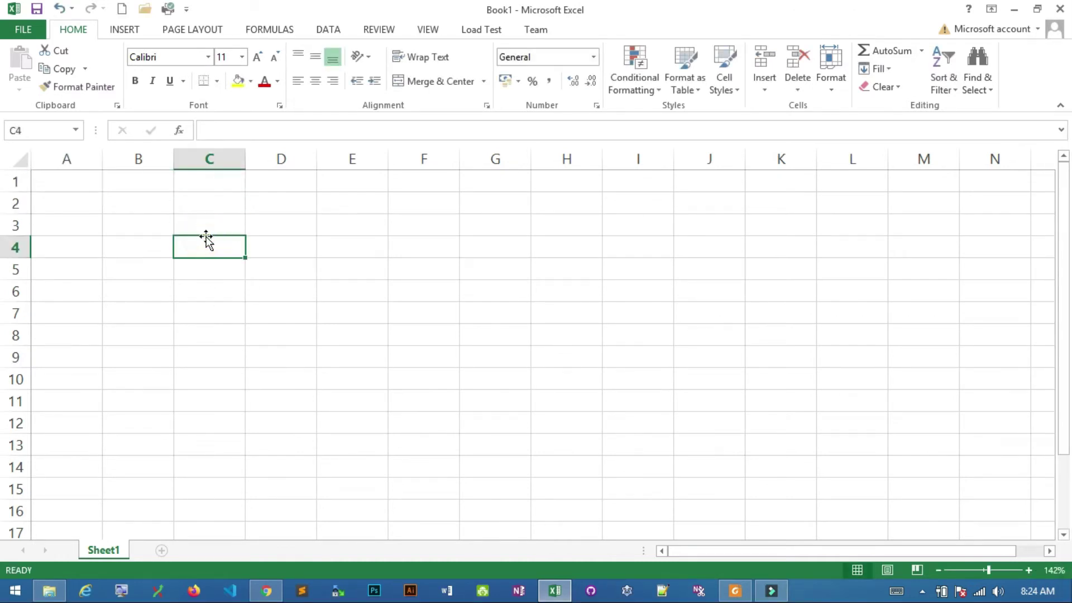
{"action": "left_click", "coordinate": [306, 247]}
{"action": "left_click", "coordinate": [341, 249]}
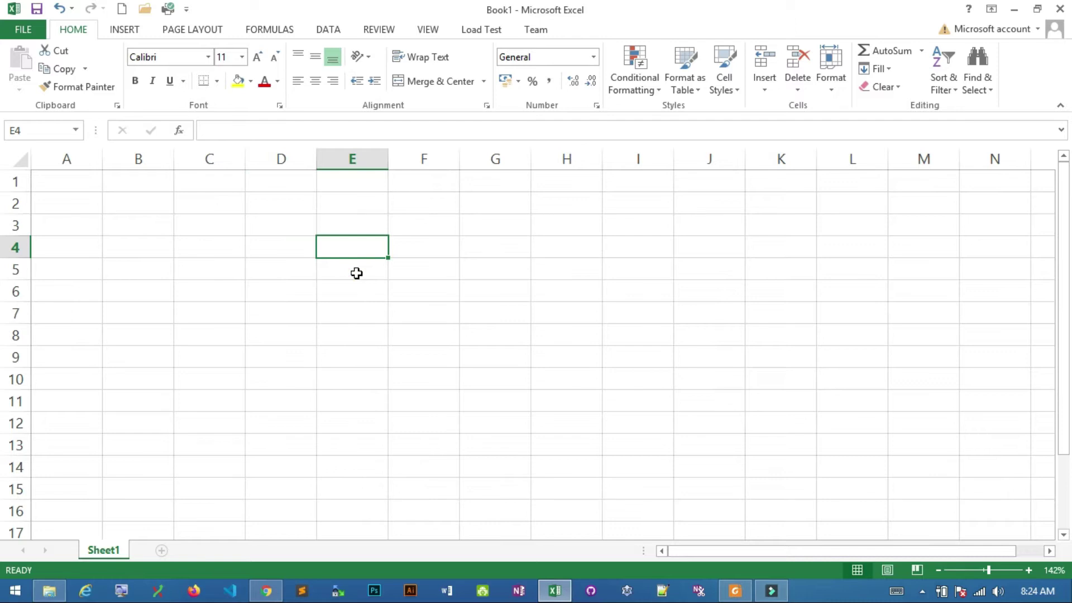
{"action": "left_click", "coordinate": [267, 276]}
{"action": "left_click", "coordinate": [197, 267]}
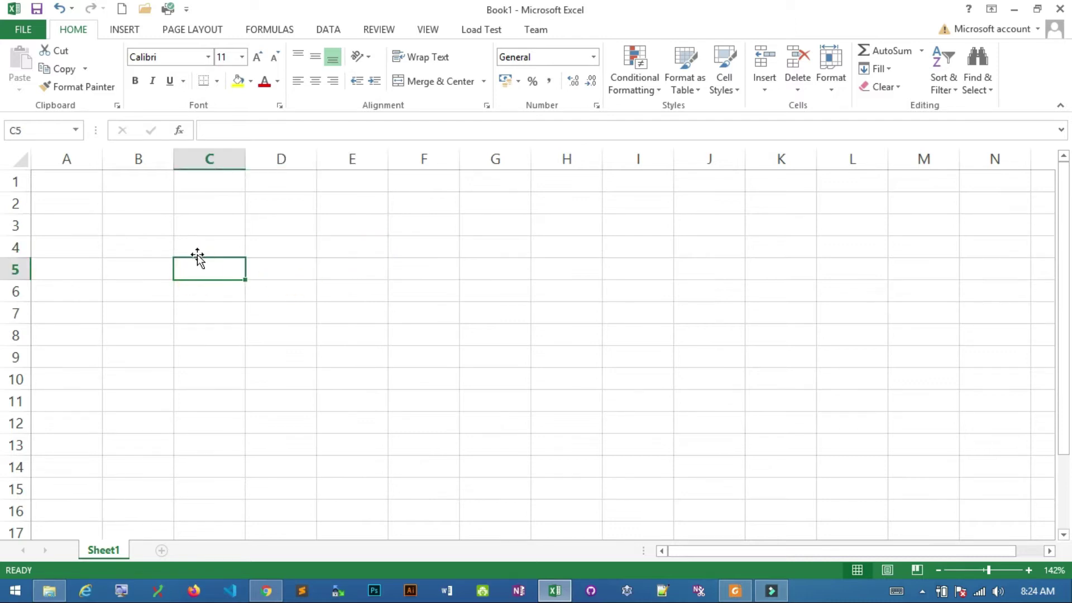
{"action": "left_click", "coordinate": [200, 246]}
{"action": "left_click", "coordinate": [202, 229]}
{"action": "left_click", "coordinate": [296, 228]}
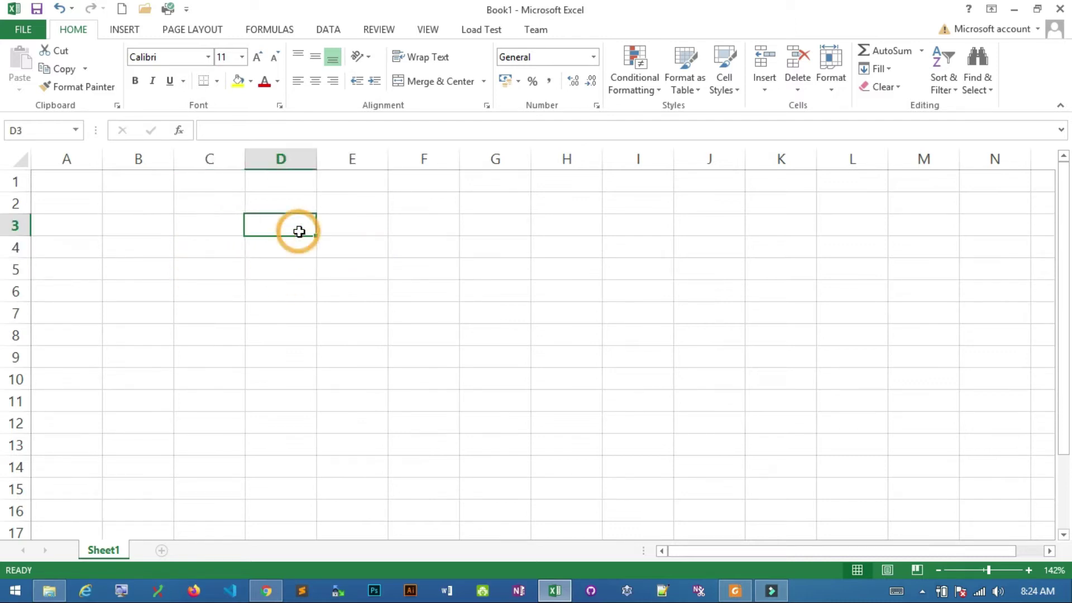
{"action": "left_click", "coordinate": [203, 229]}
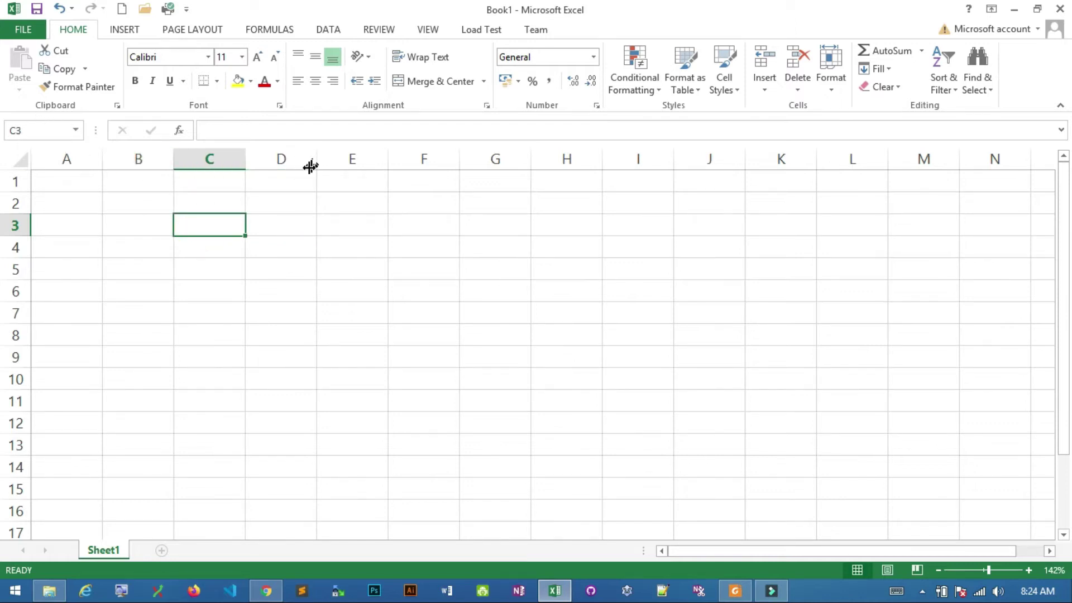
{"action": "left_click", "coordinate": [229, 203]}
{"action": "left_click", "coordinate": [284, 208]}
{"action": "left_click", "coordinate": [282, 230]}
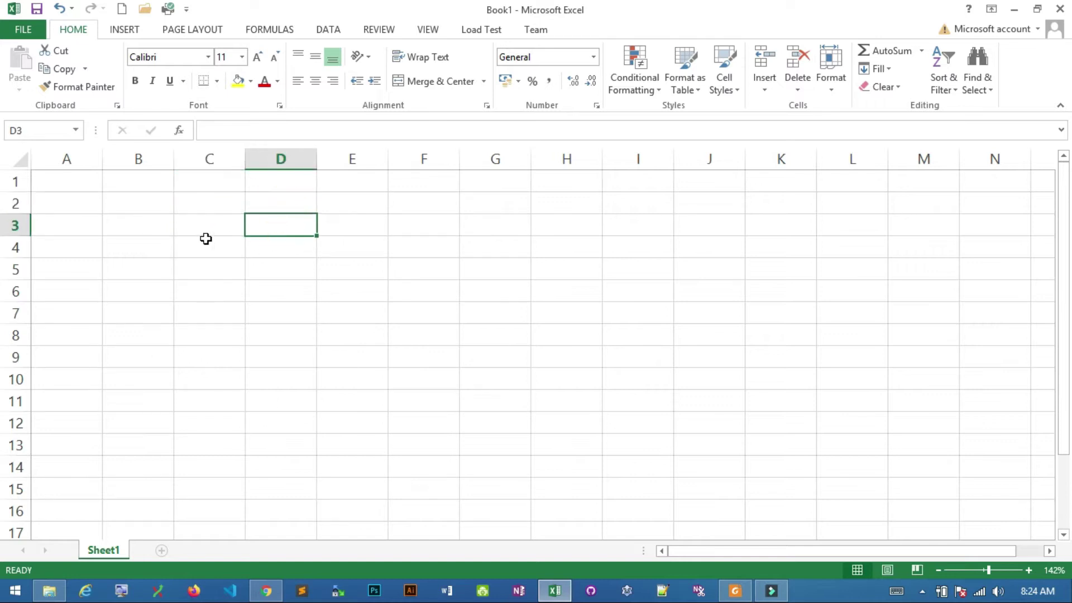
{"action": "left_click", "coordinate": [204, 241]}
{"action": "left_click", "coordinate": [285, 256]}
{"action": "left_click", "coordinate": [351, 255]}
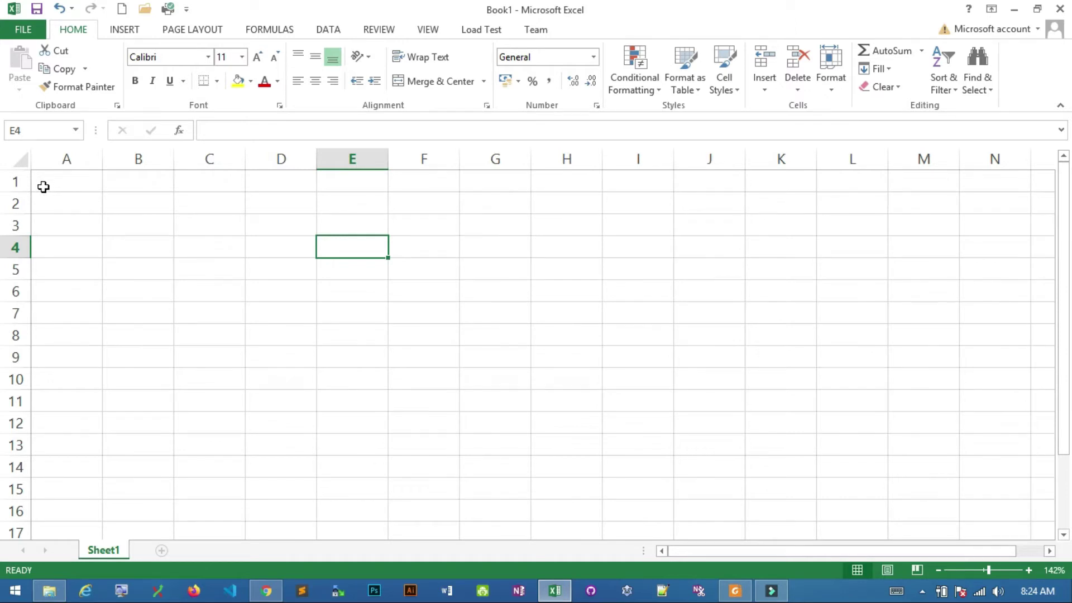
- Enter the title 'ABC School' in cell C2
{"action": "left_click", "coordinate": [208, 206]}
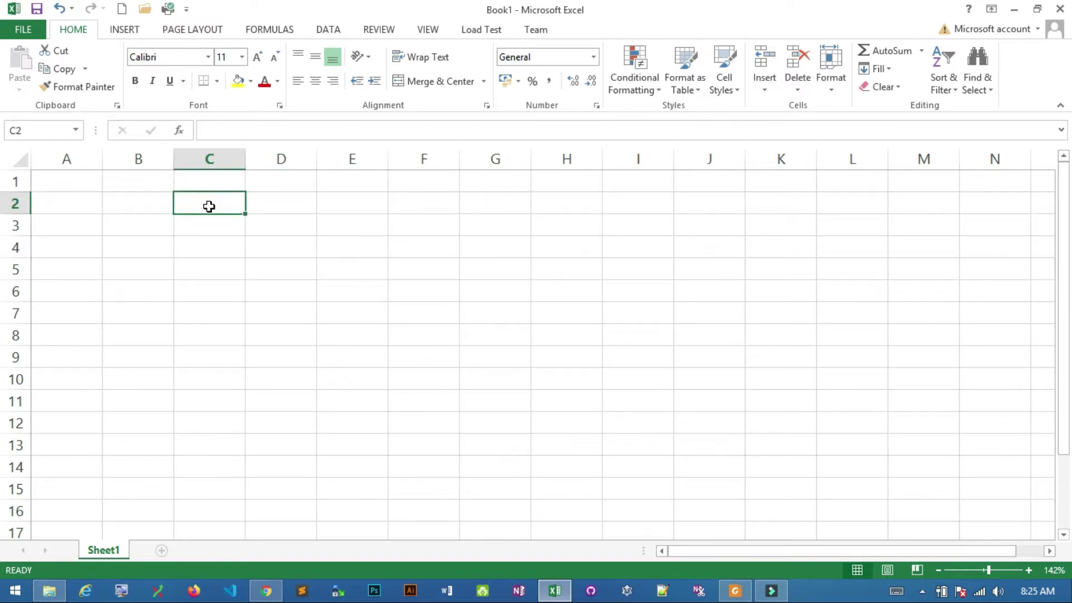
{"action": "double_click", "coordinate": [209, 206]}
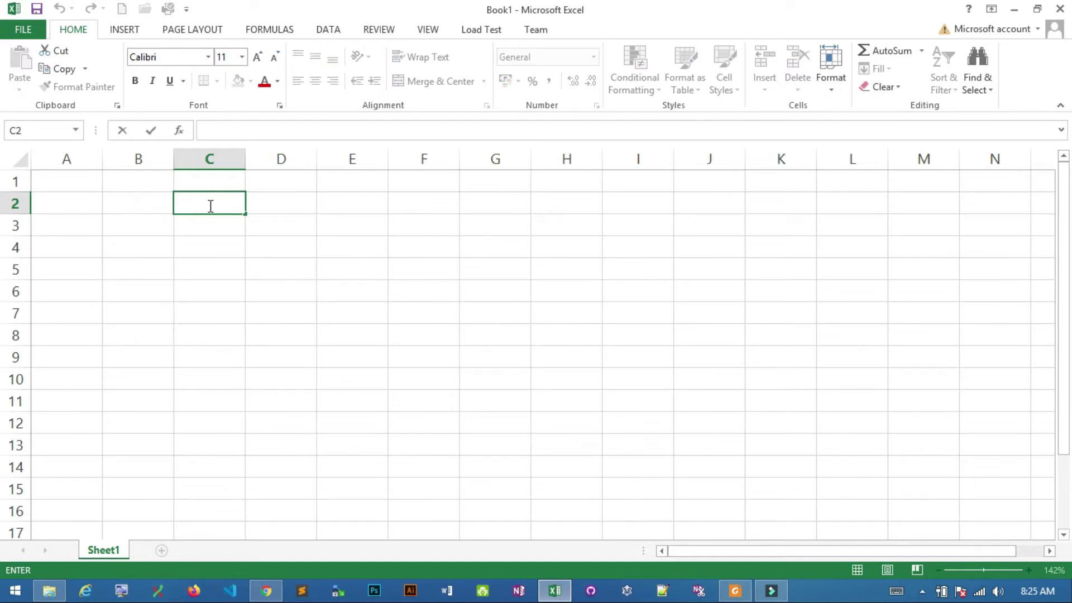
{"action": "type", "text": "ABC School"}
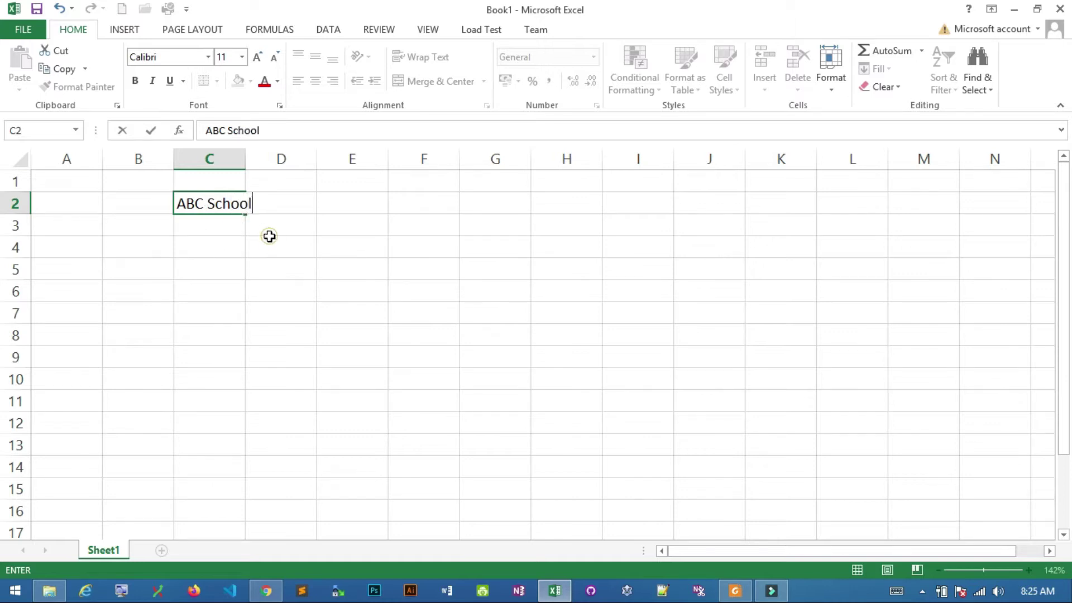
{"action": "left_click", "coordinate": [269, 236]}
{"action": "left_click", "coordinate": [231, 204]}
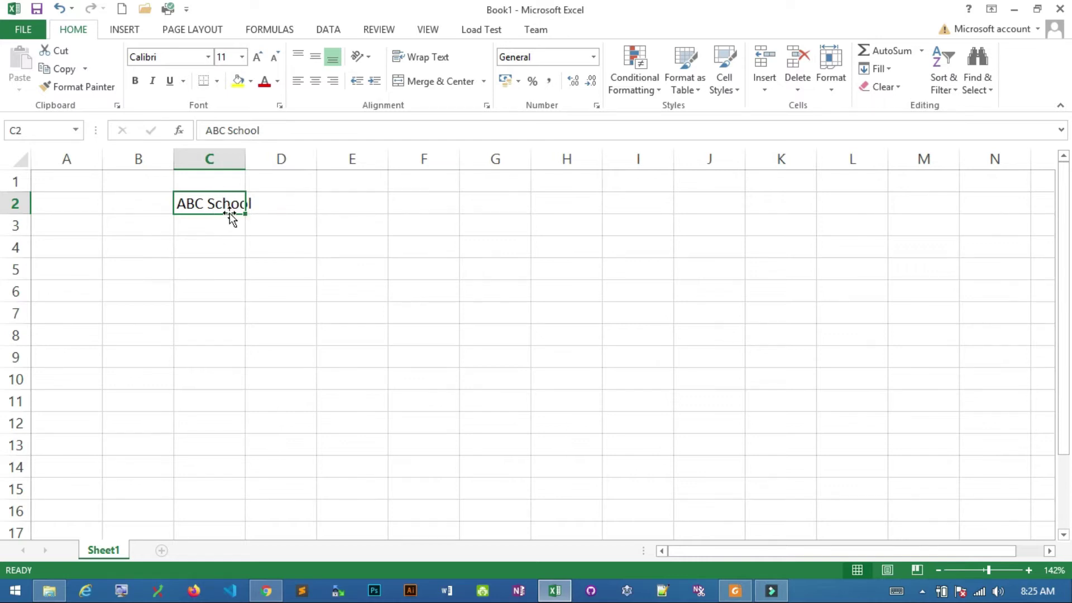
- AutoFit column C so 'ABC School' fits fully
{"action": "left_click", "coordinate": [247, 162]}
{"action": "left_click_drag", "start_coordinate": [245, 159], "coordinate": [253, 159]}
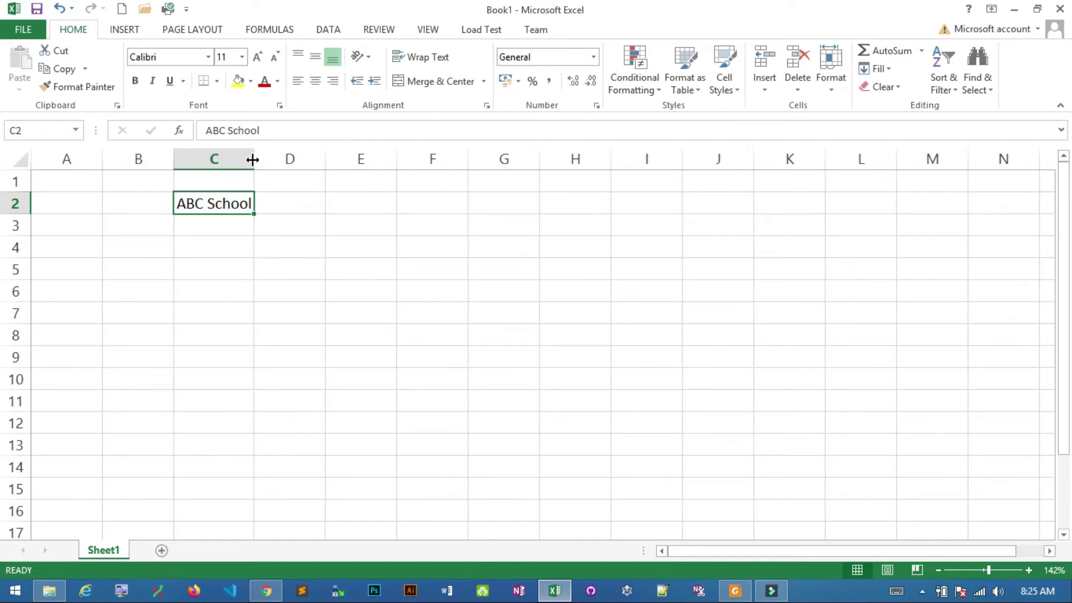
{"action": "key", "text": "ctrl+z"}
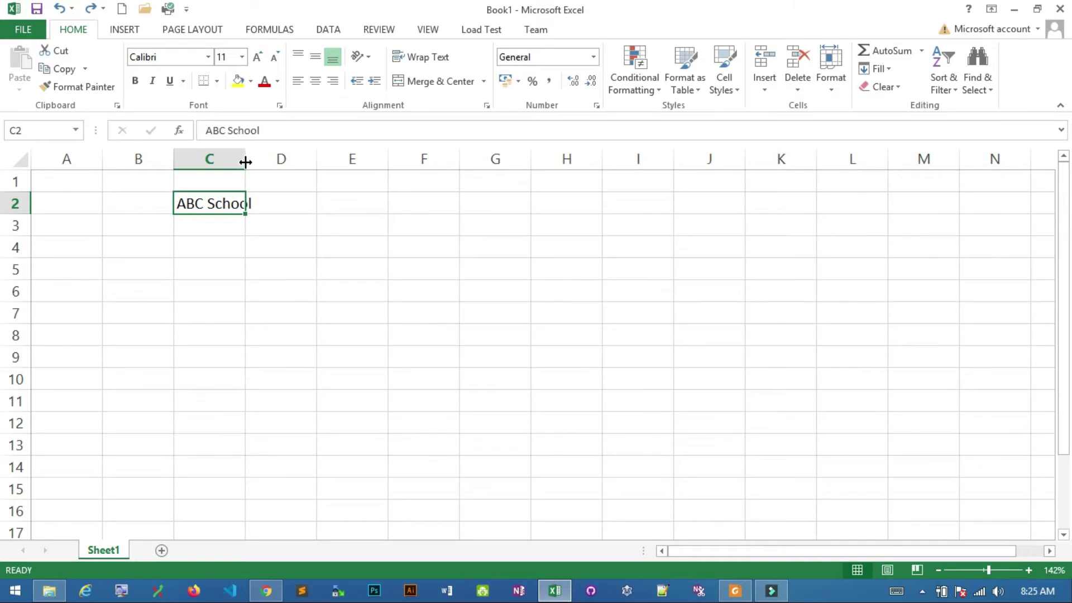
{"action": "double_click", "coordinate": [246, 162]}
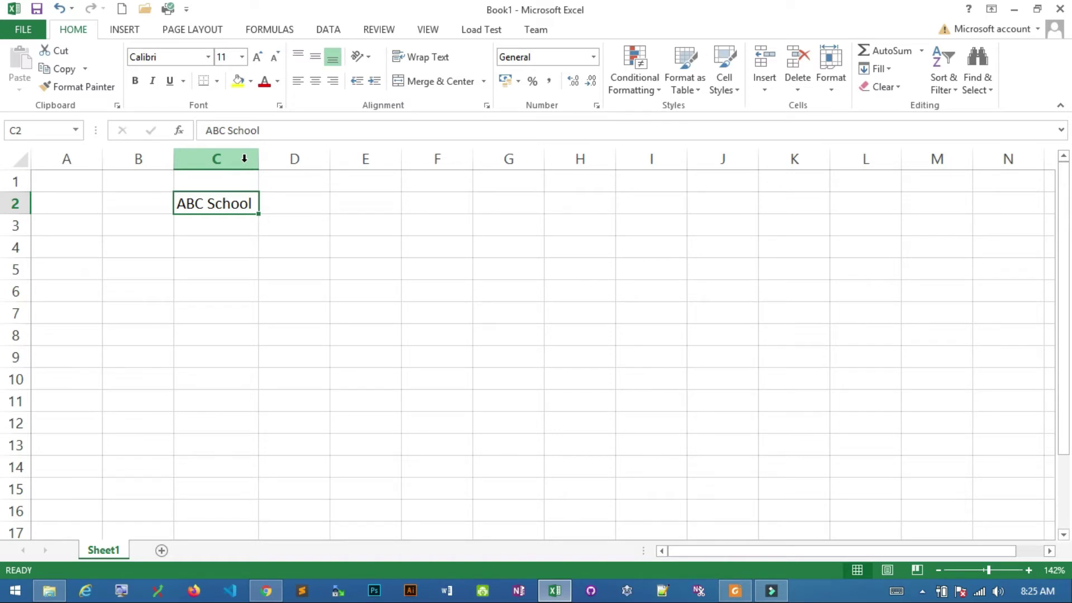
- Enter 'Student Names' in C3 and 'Subject Marks' in D3, auto-fitting columns C and D
{"action": "left_click", "coordinate": [211, 233]}
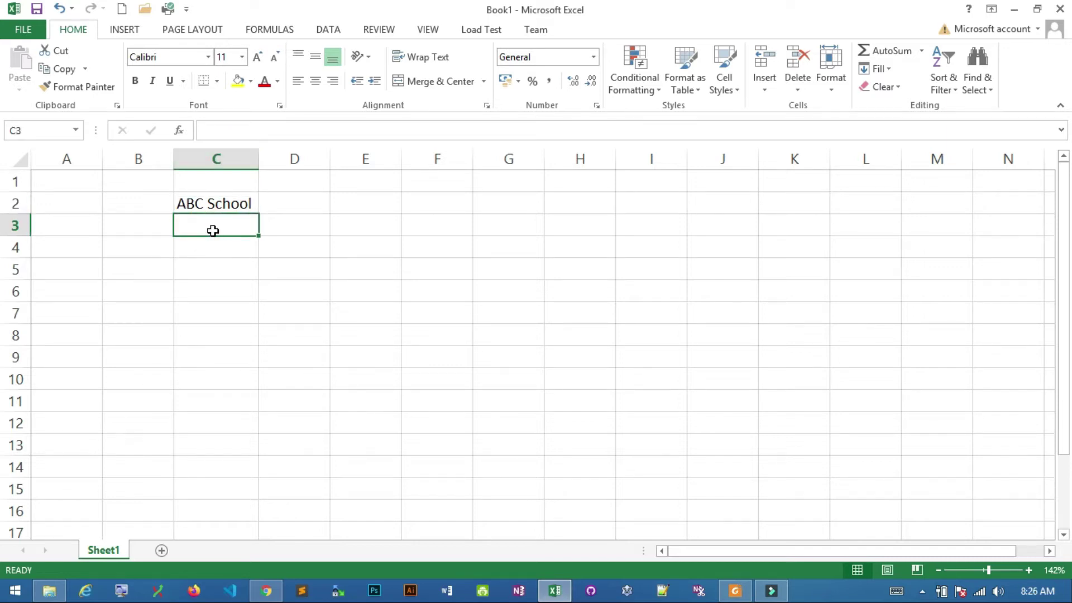
{"action": "type", "text": "Student Names"}
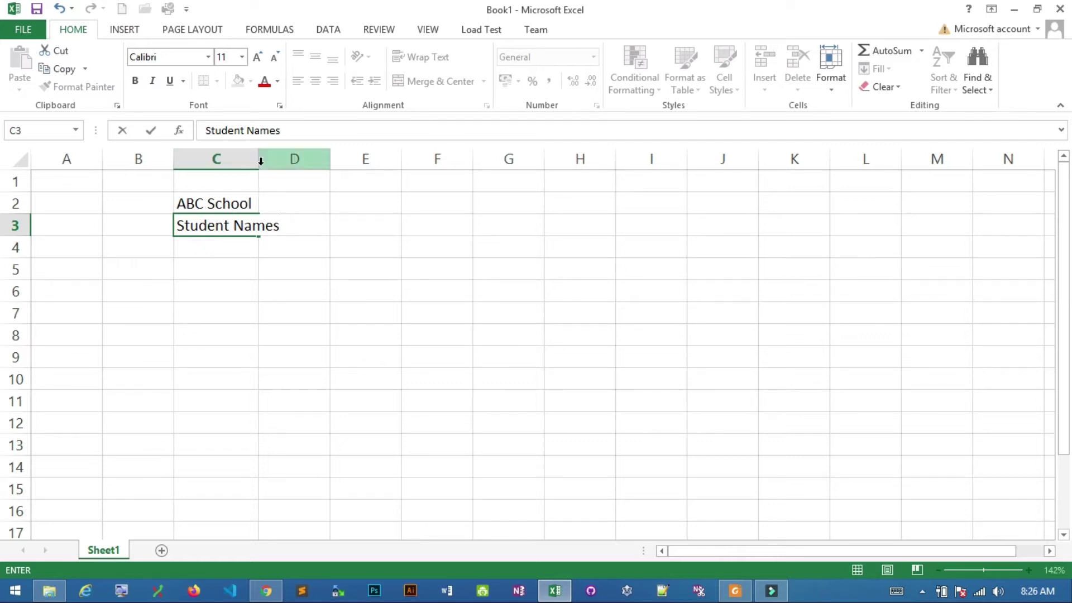
{"action": "left_click", "coordinate": [239, 224]}
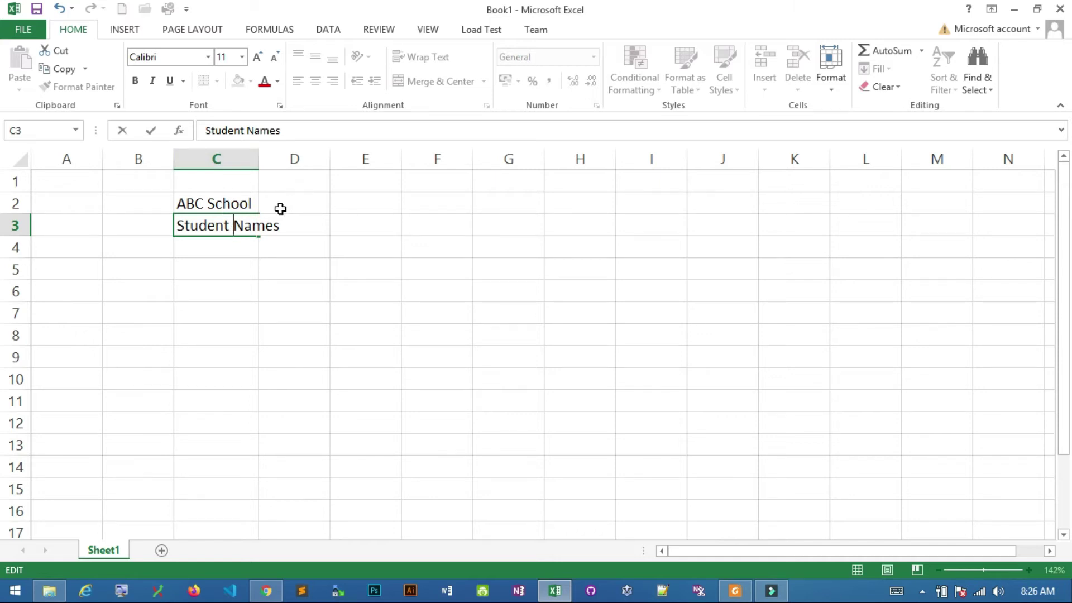
{"action": "double_click", "coordinate": [259, 160]}
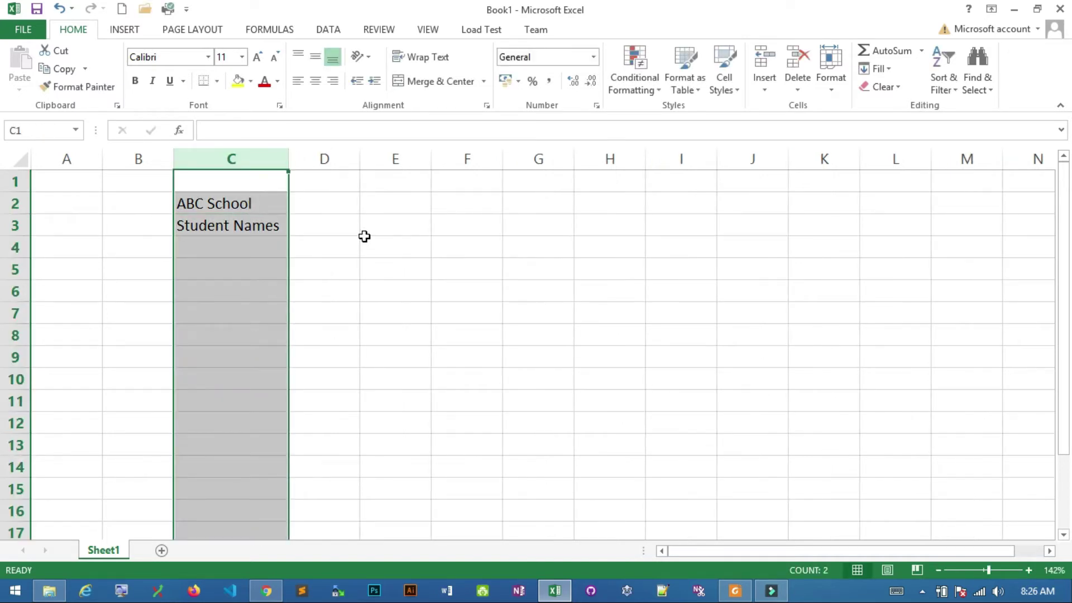
{"action": "left_click", "coordinate": [315, 224]}
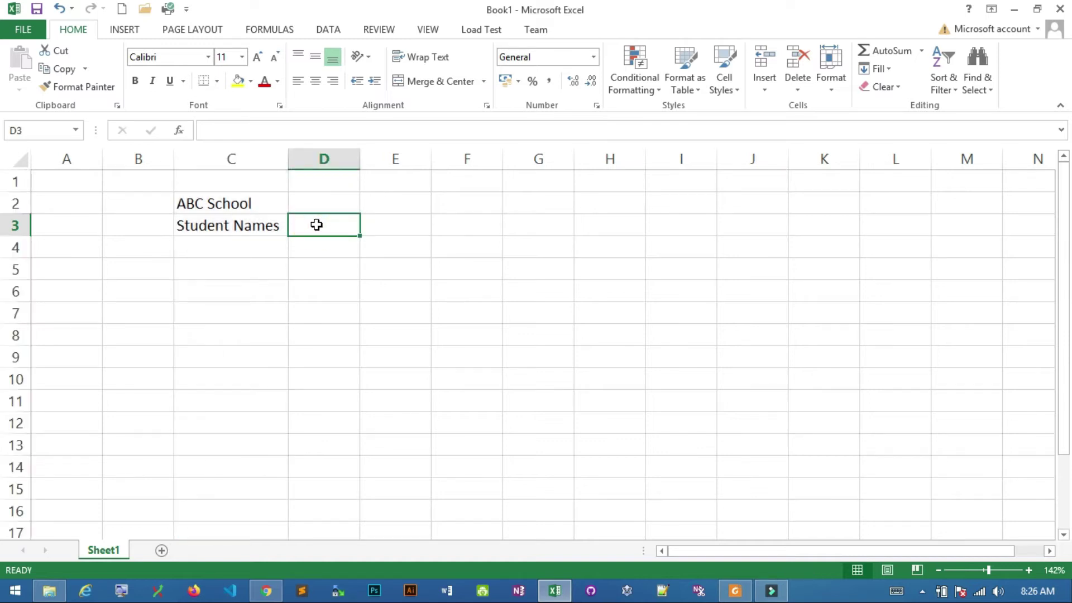
{"action": "type", "text": "Subject Mar"}
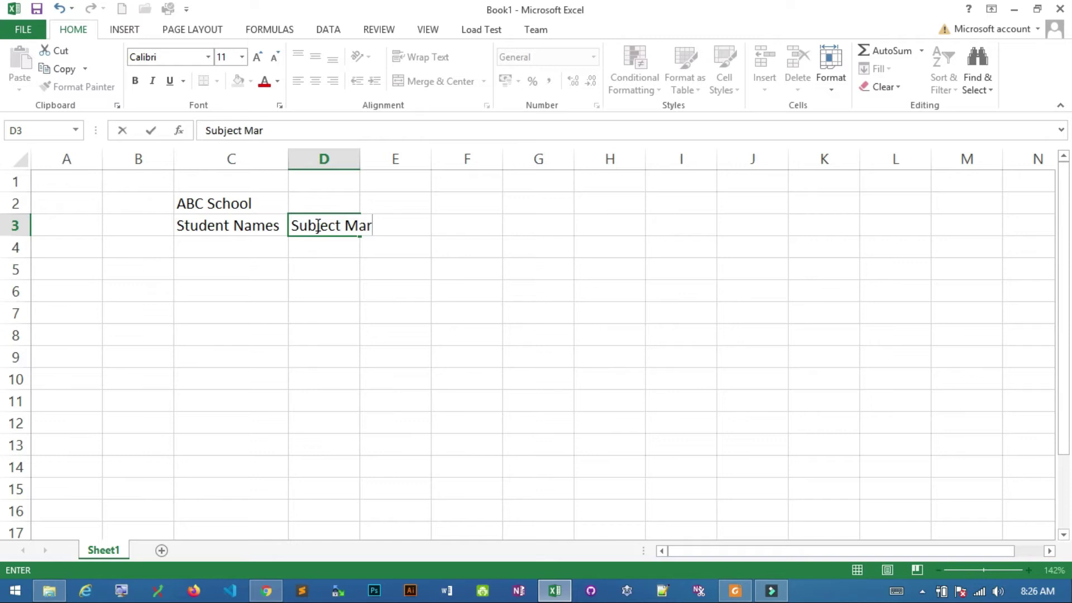
{"action": "type", "text": "ks"}
{"action": "left_click", "coordinate": [352, 162]}
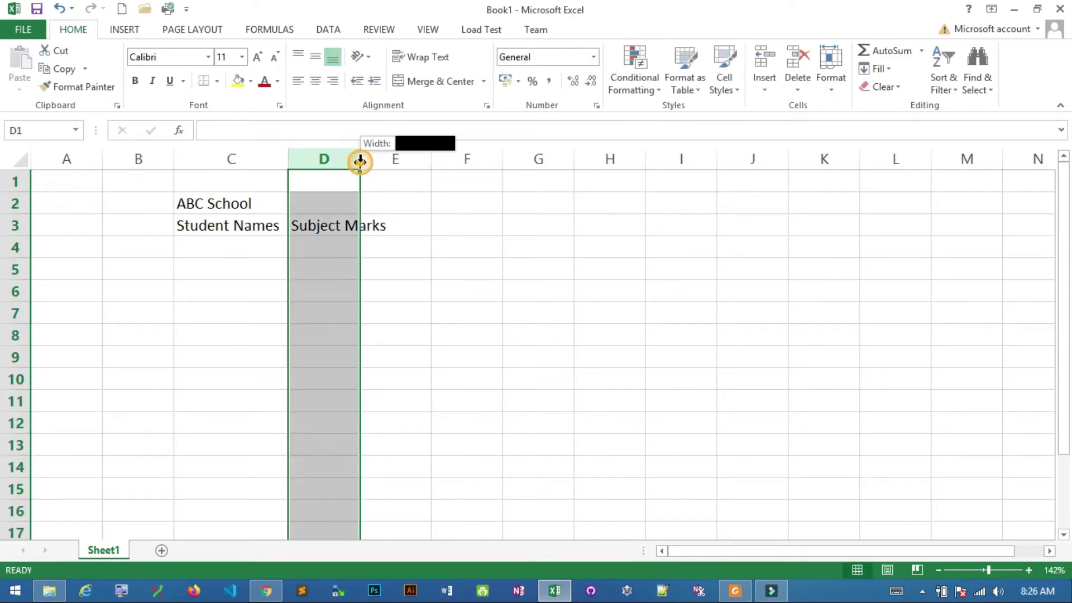
{"action": "double_click", "coordinate": [360, 160]}
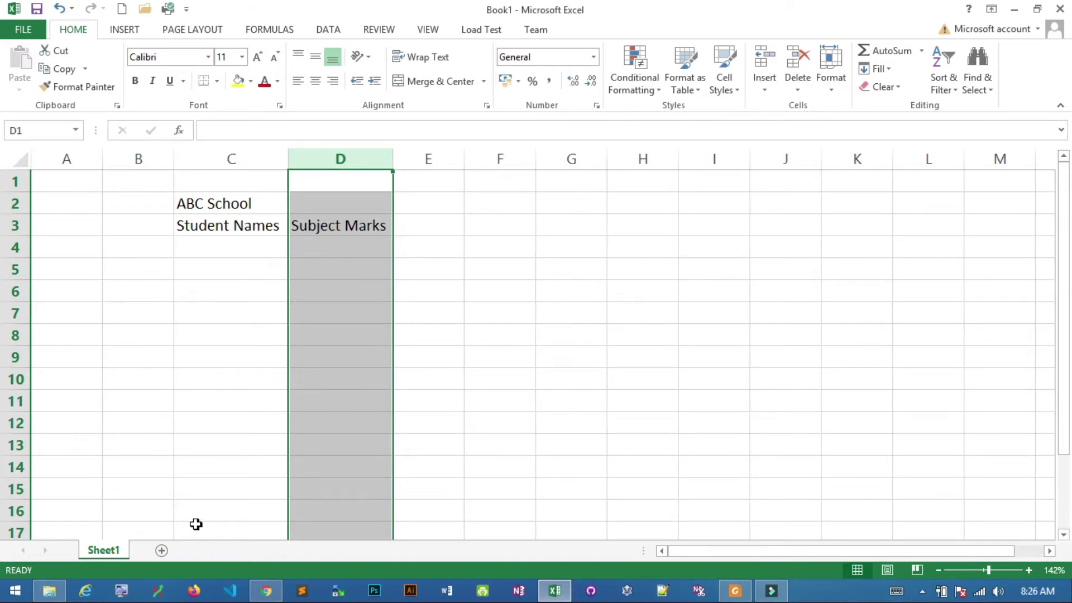
- Enter the subjects ICT, Maths, English and Science across D4:G4
{"action": "left_click", "coordinate": [322, 250]}
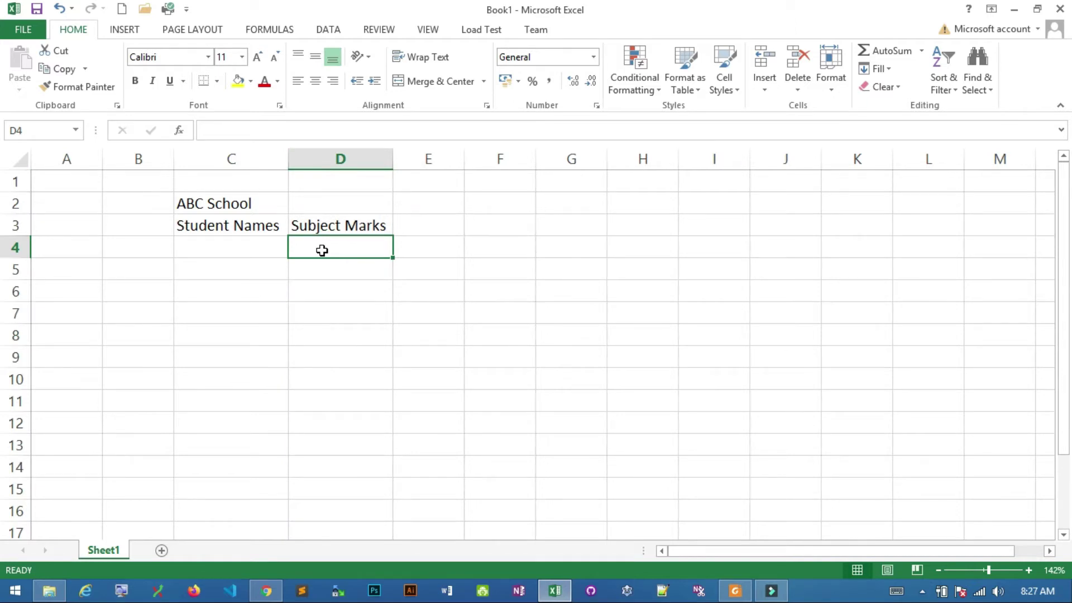
{"action": "double_click", "coordinate": [322, 250]}
{"action": "type", "text": "ICT"}
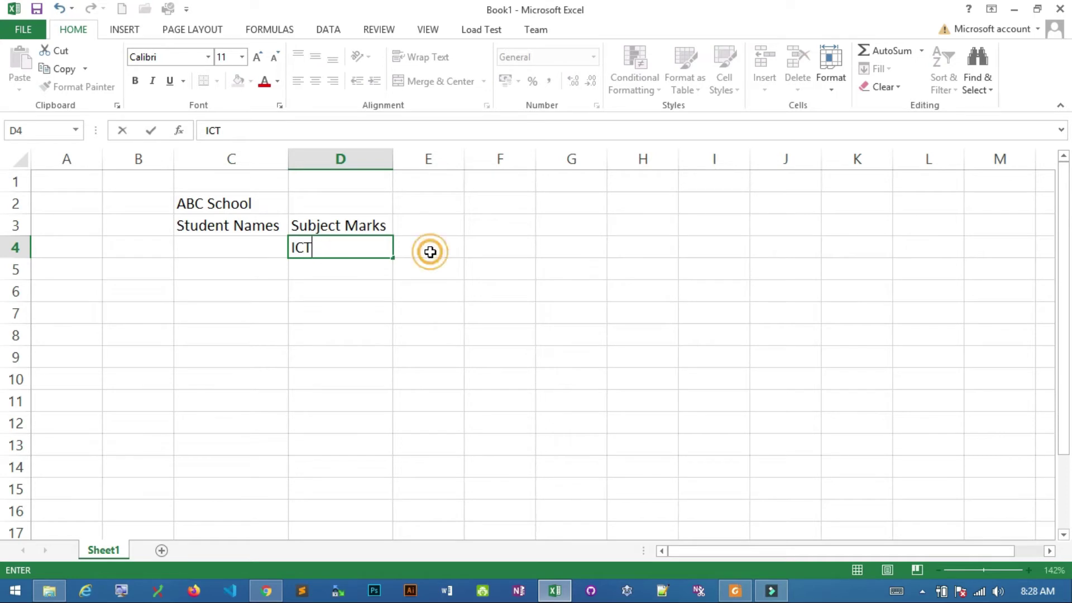
{"action": "left_click", "coordinate": [429, 252]}
{"action": "double_click", "coordinate": [431, 253]}
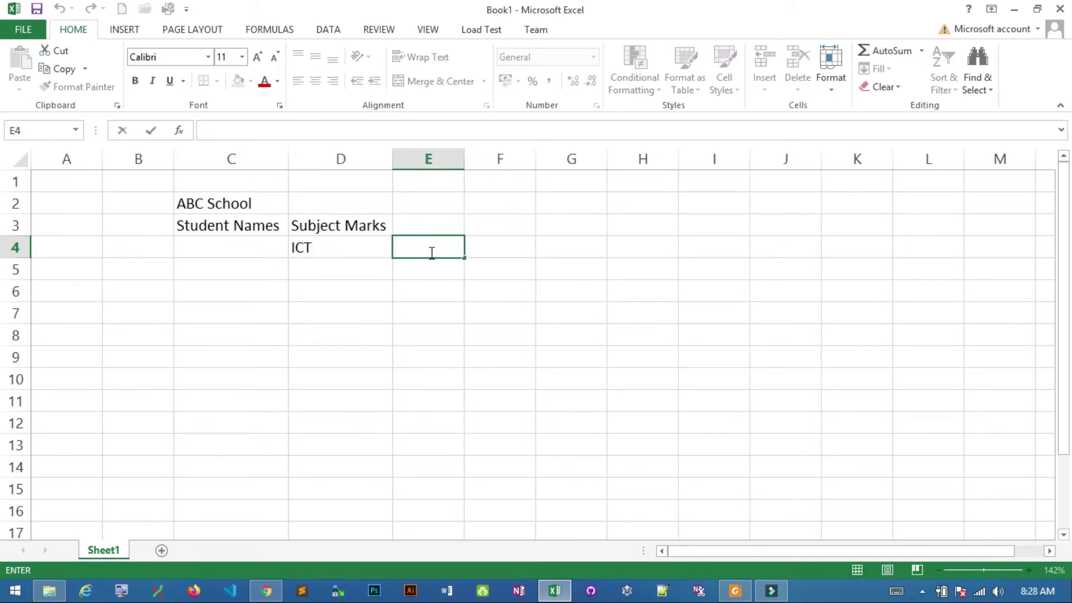
{"action": "type", "text": "Maths"}
{"action": "left_click", "coordinate": [491, 249]}
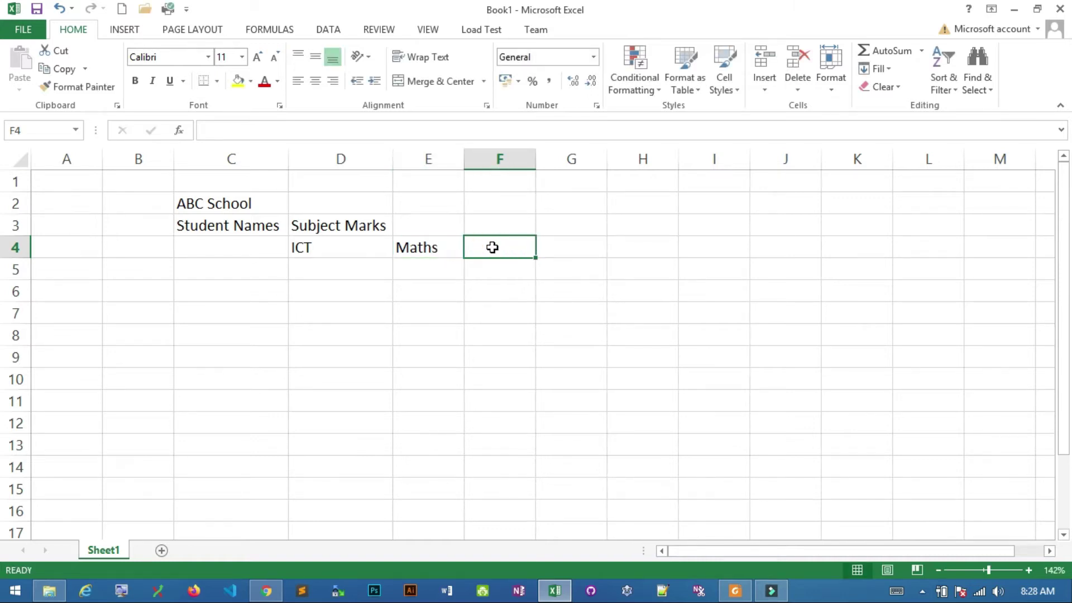
{"action": "type", "text": "English"}
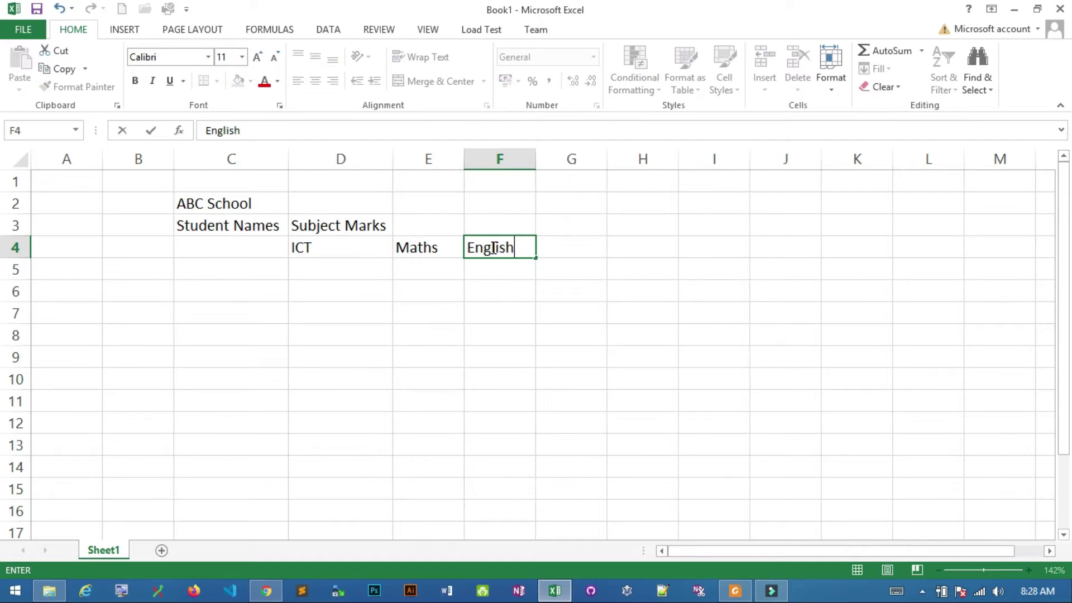
{"action": "left_click", "coordinate": [564, 249]}
{"action": "double_click", "coordinate": [564, 249]}
{"action": "type", "text": "Science"}
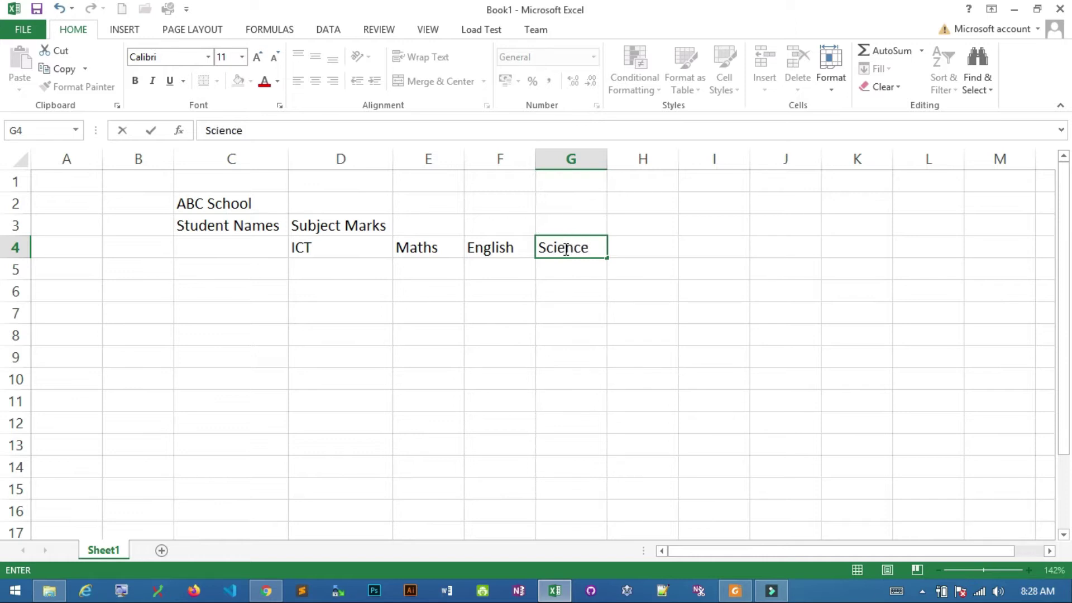
{"action": "left_click", "coordinate": [213, 270]}
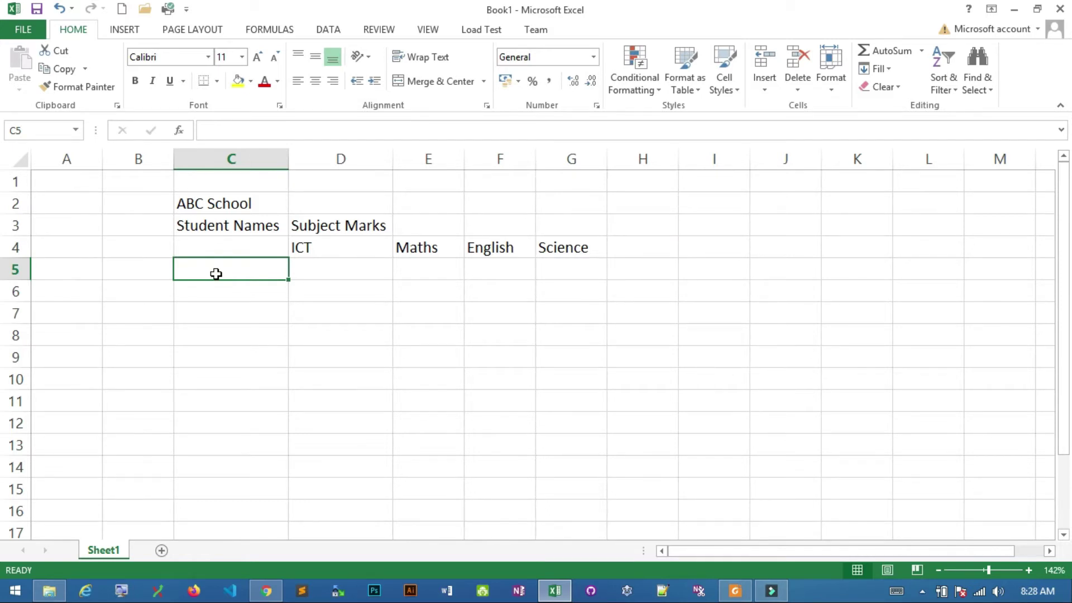
- Enter student names Nimal, Kamal and Sunil in C5:C7
{"action": "double_click", "coordinate": [216, 273]}
{"action": "type", "text": "Nimal"}
{"action": "left_click", "coordinate": [205, 294]}
{"action": "double_click", "coordinate": [205, 295]}
{"action": "type", "text": "Kam"}
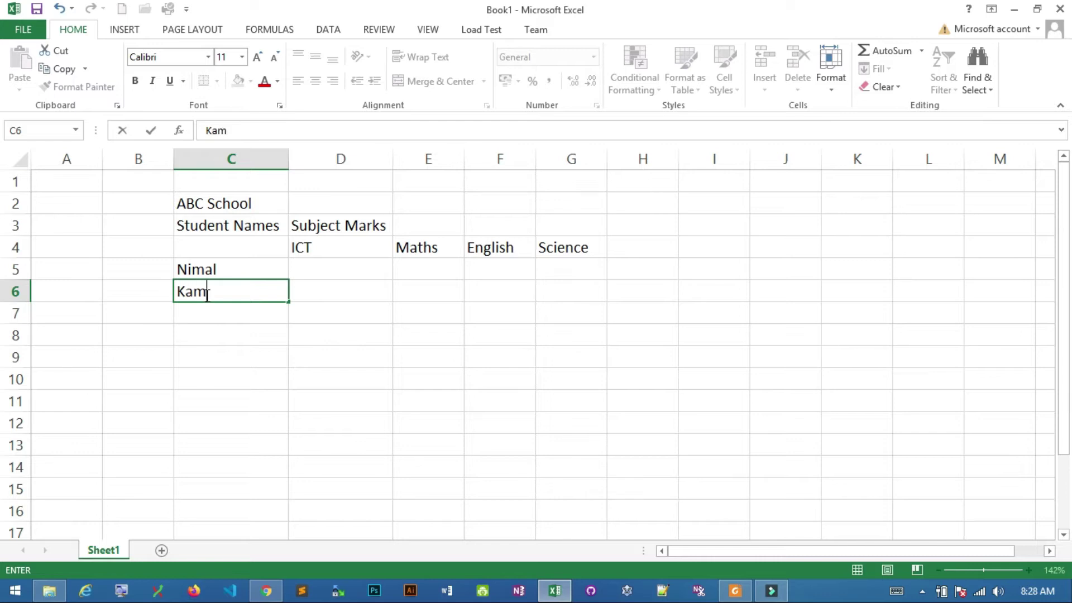
{"action": "type", "text": "al"}
{"action": "left_click", "coordinate": [213, 313]}
{"action": "double_click", "coordinate": [213, 313]}
{"action": "type", "text": "Sunil"}
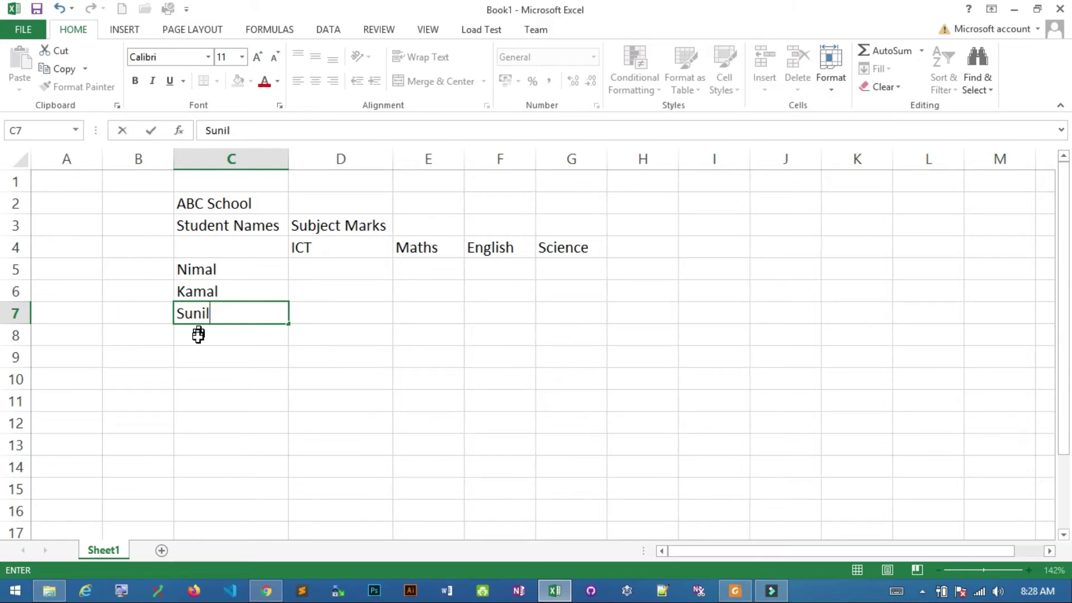
- Add Amal in C8 and Nayana in C9
{"action": "left_click", "coordinate": [197, 339]}
{"action": "double_click", "coordinate": [197, 339]}
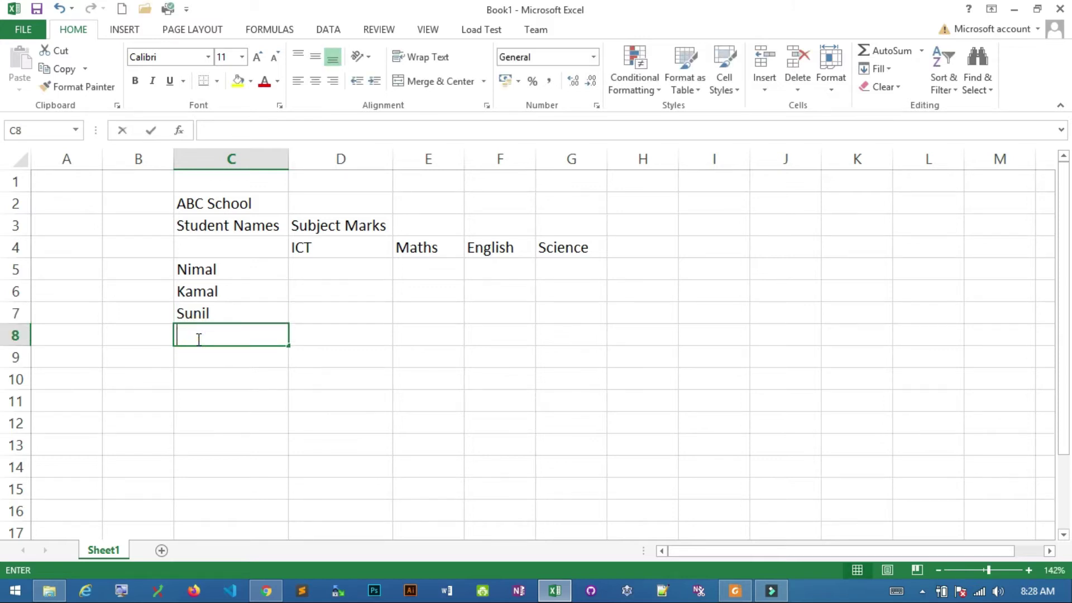
{"action": "type", "text": "Amal"}
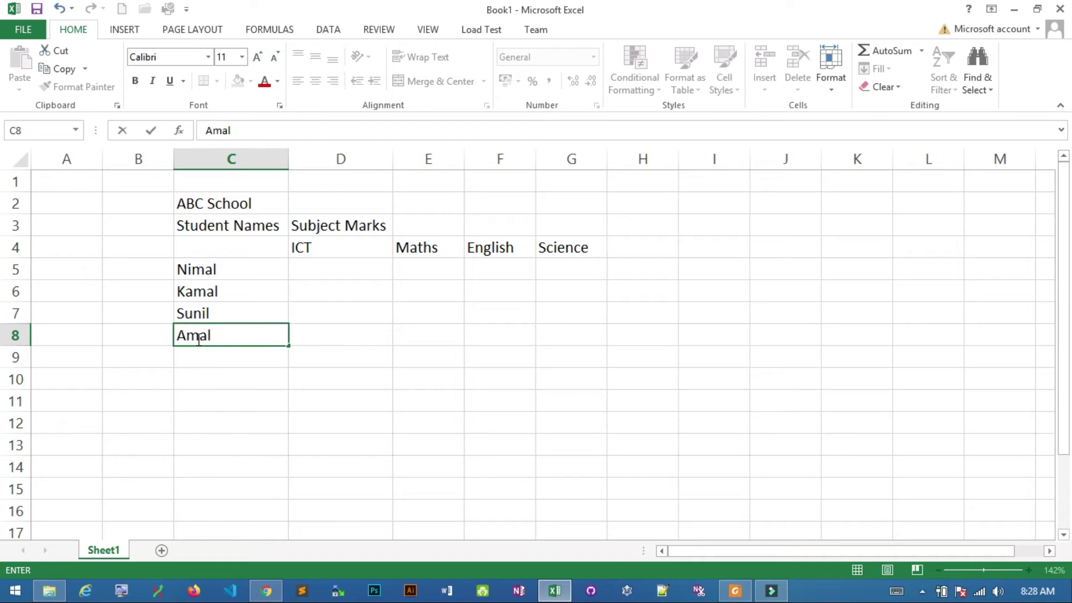
{"action": "left_click", "coordinate": [198, 356]}
{"action": "double_click", "coordinate": [200, 357]}
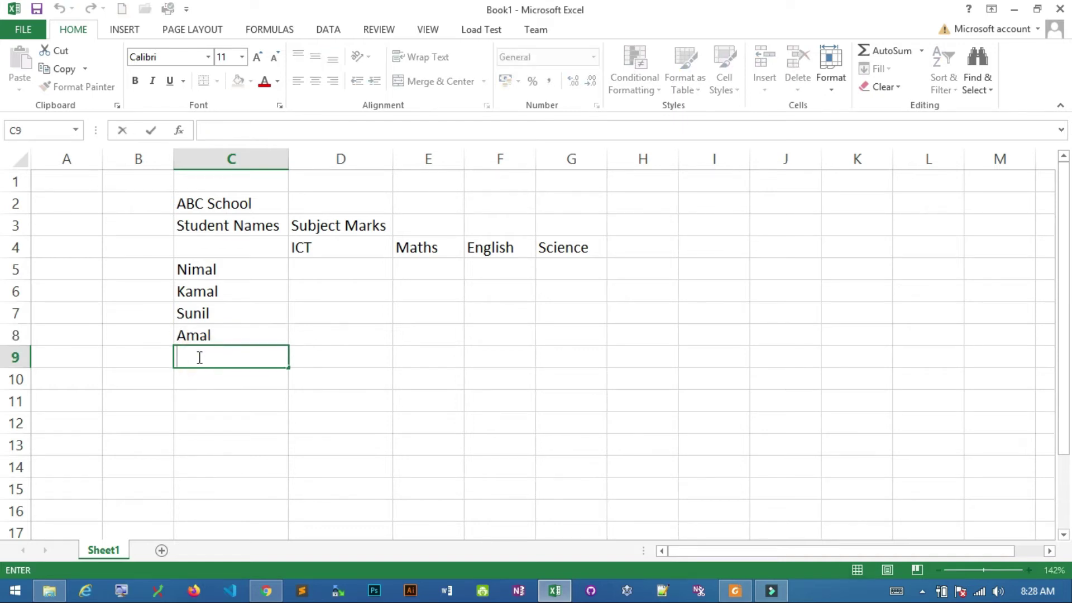
{"action": "type", "text": "Nayana"}
{"action": "left_click", "coordinate": [322, 269]}
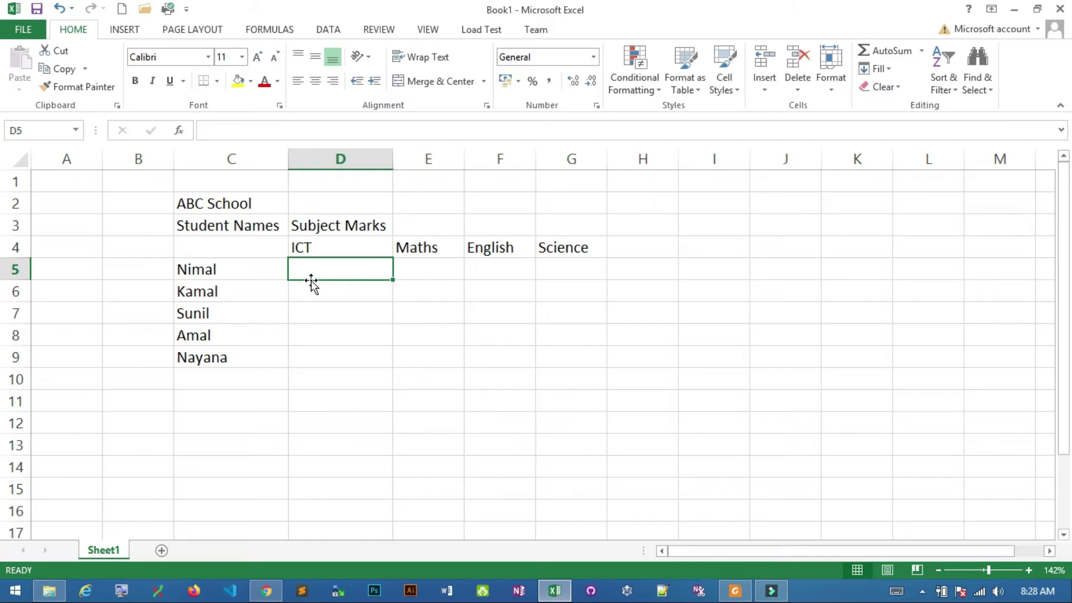
- Enter Nimal's marks: ICT 52, Maths 62, English 32, Science 45
{"action": "double_click", "coordinate": [315, 274]}
{"action": "type", "text": "52"}
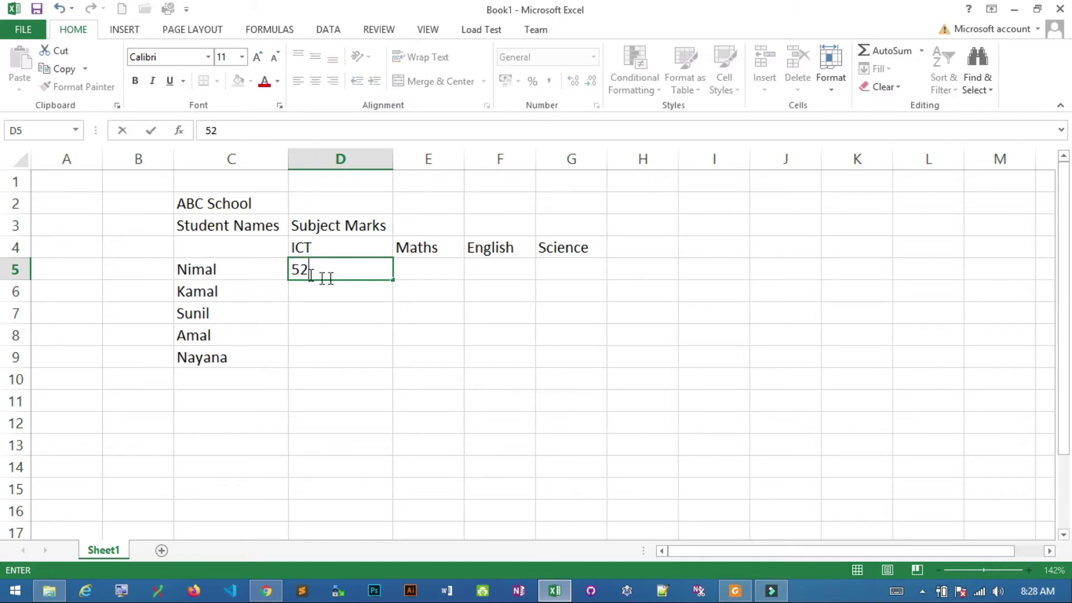
{"action": "key", "text": "ctrl+Return"}
{"action": "left_click", "coordinate": [433, 271]}
{"action": "type", "text": "62"}
{"action": "key", "text": "Tab"}
{"action": "type", "text": "32"}
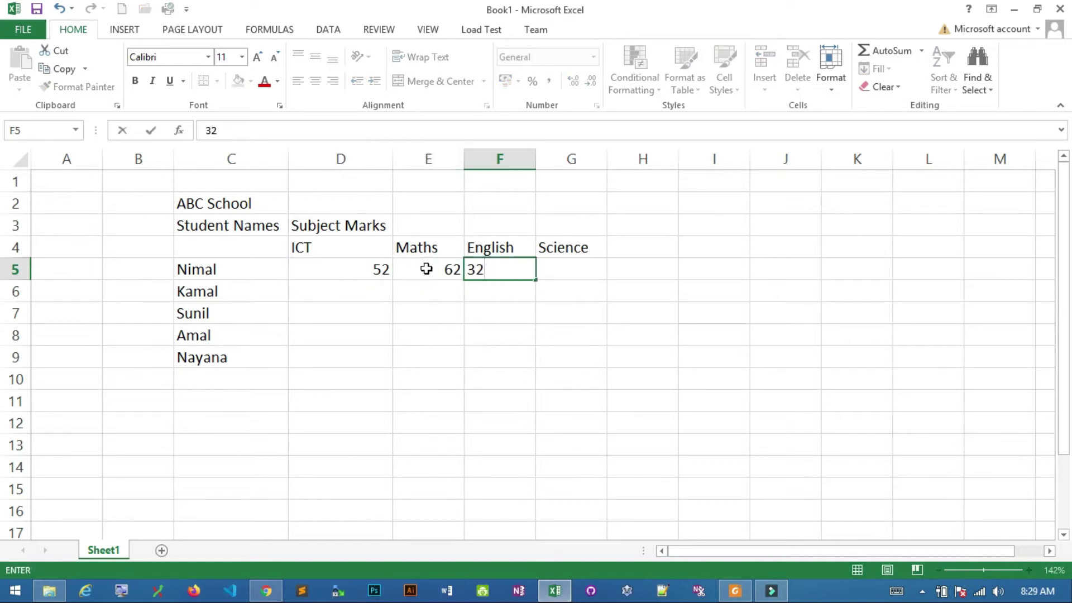
{"action": "key", "text": "Tab"}
{"action": "type", "text": "45"}
- Enter Kamal's marks: ICT 58, Maths 65, English 84, Science 54
{"action": "left_click", "coordinate": [371, 296]}
{"action": "type", "text": "58"}
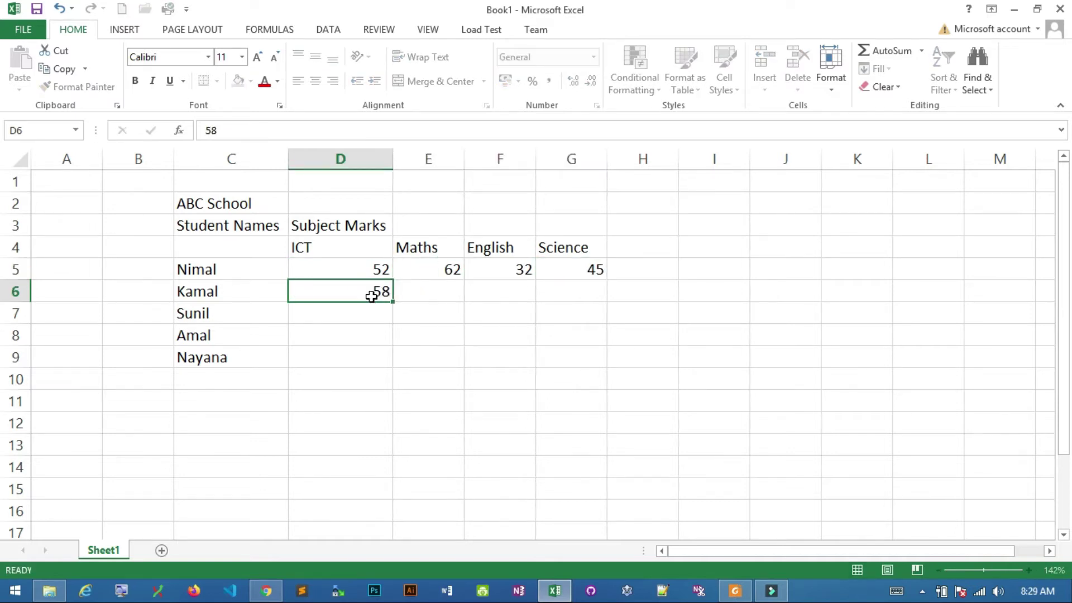
{"action": "key", "text": "Tab"}
{"action": "type", "text": "65"}
{"action": "key", "text": "Tab"}
{"action": "type", "text": "84"}
{"action": "key", "text": "Tab"}
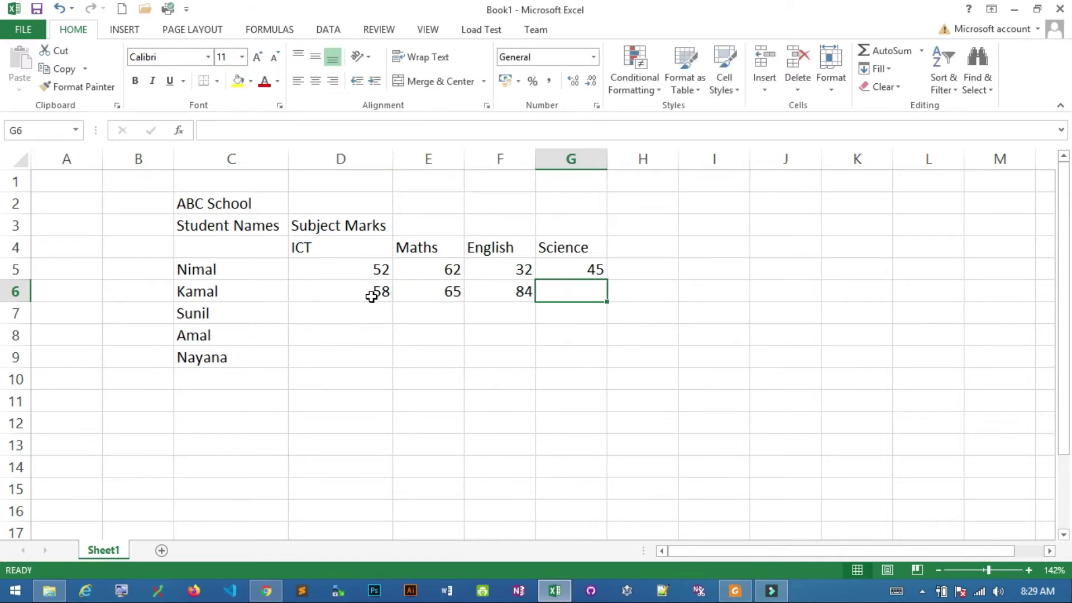
{"action": "type", "text": "54"}
{"action": "key", "text": "Tab"}
- Enter Sunil's marks: ICT 78, Maths 85, English 89, Science 97
{"action": "left_click", "coordinate": [343, 320]}
{"action": "type", "text": "78"}
{"action": "key", "text": "Tab"}
{"action": "type", "text": "85"}
{"action": "key", "text": "Tab"}
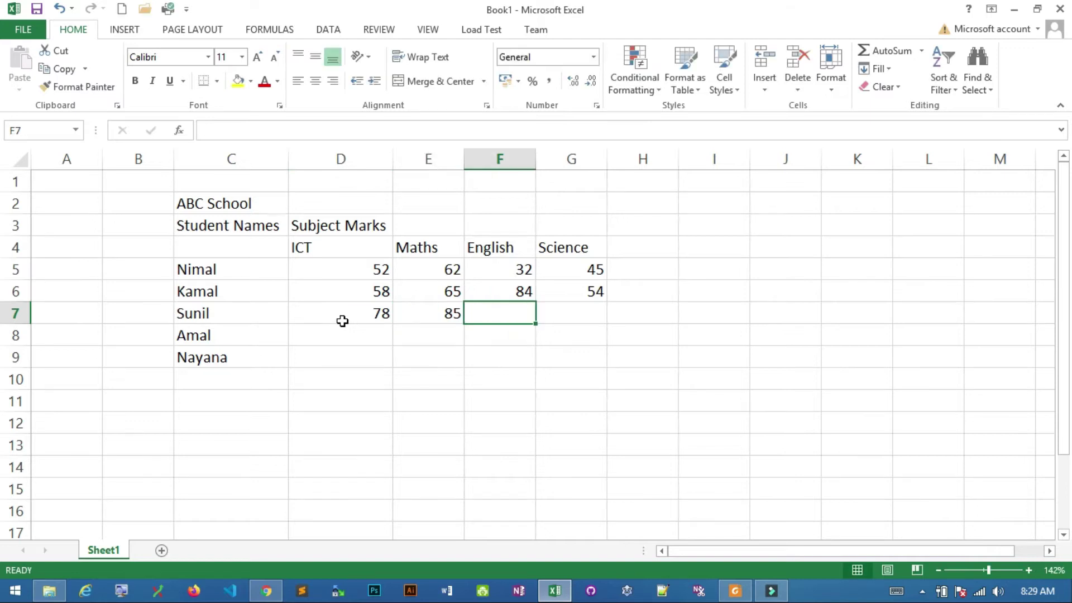
{"action": "type", "text": "89"}
{"action": "key", "text": "Tab"}
{"action": "type", "text": "97"}
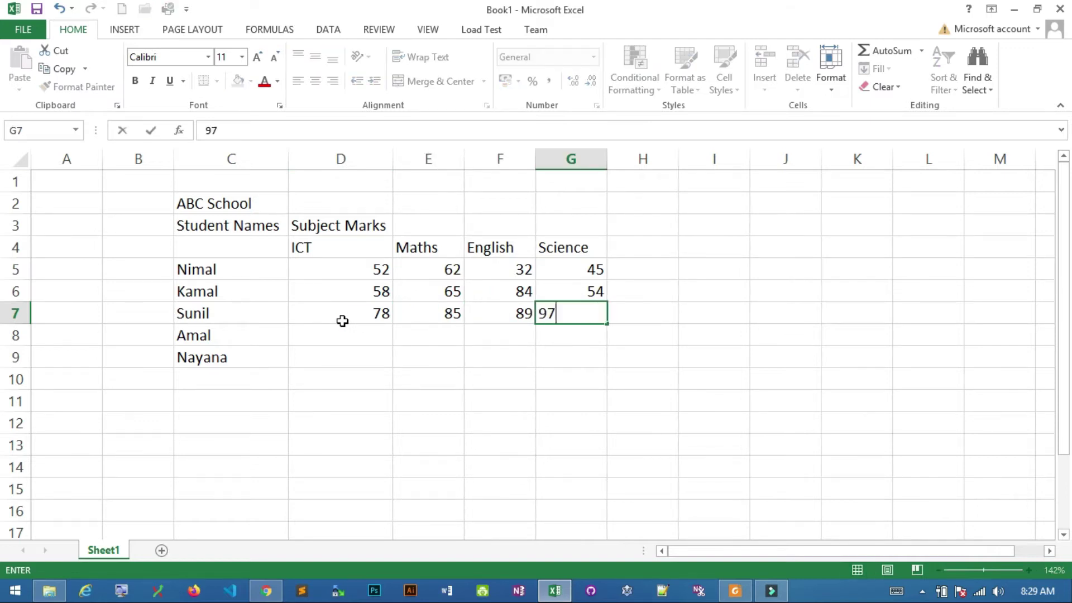
- Enter Amal's marks: ICT 72, Maths 65, English 51, Science 45
{"action": "left_click", "coordinate": [360, 333]}
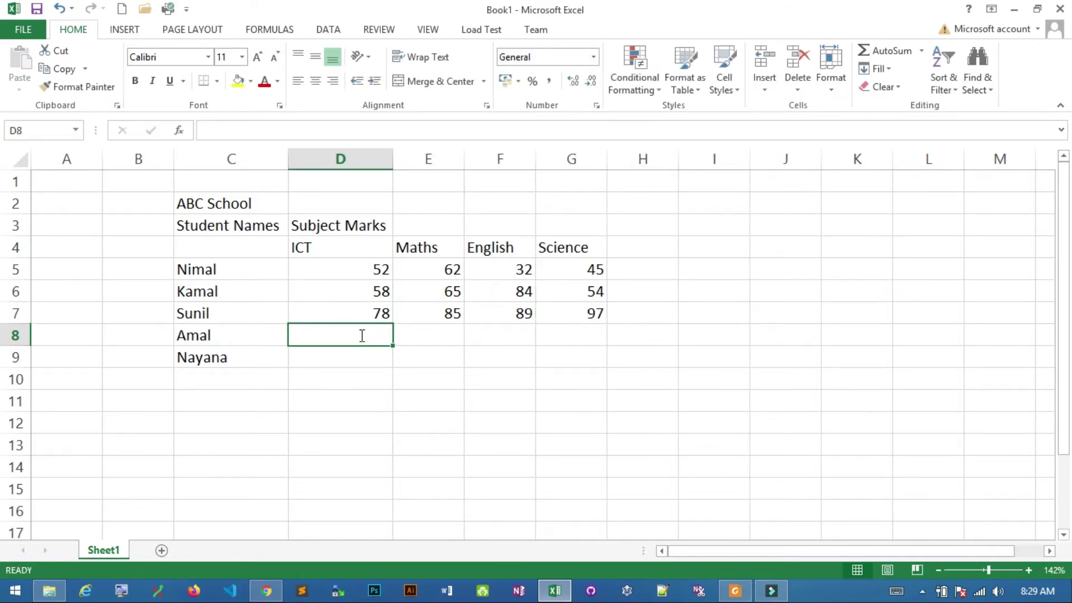
{"action": "type", "text": "72"}
{"action": "key", "text": "Tab"}
{"action": "type", "text": "65"}
{"action": "key", "text": "Tab"}
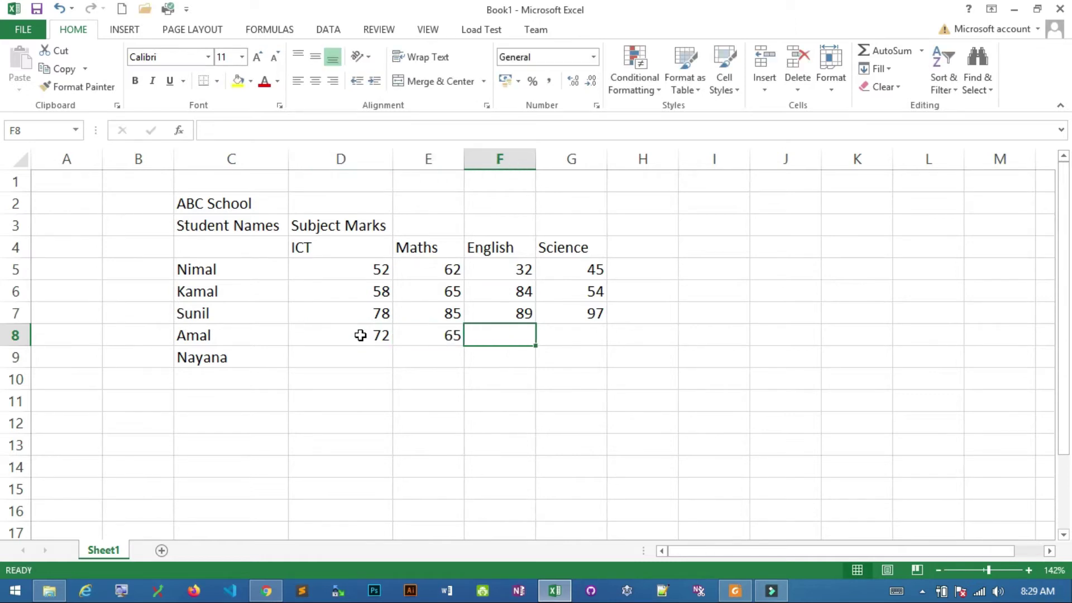
{"action": "type", "text": "51"}
{"action": "key", "text": "Tab"}
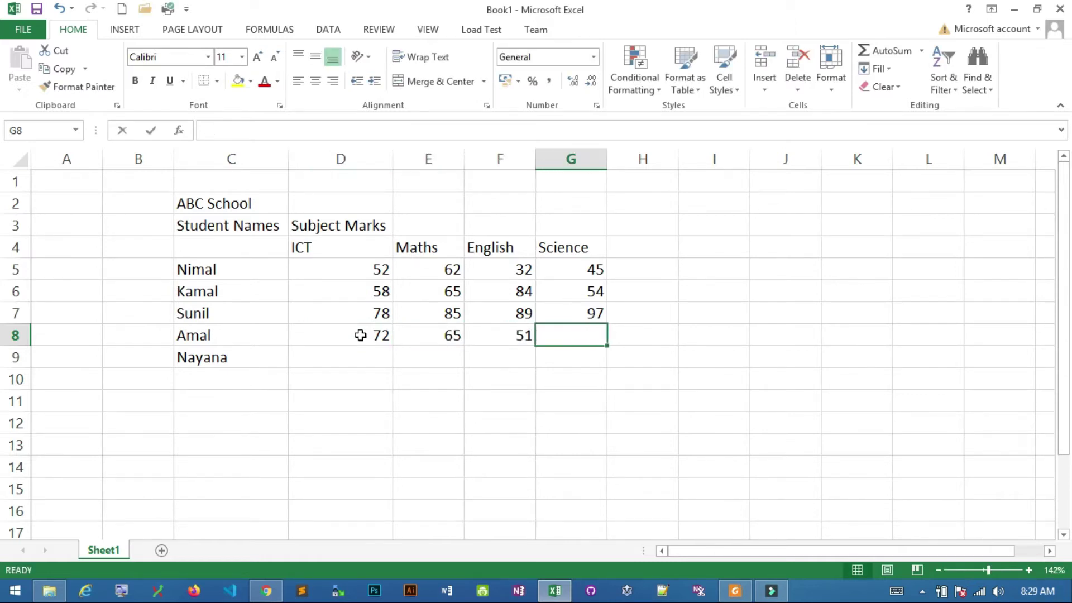
{"action": "type", "text": "45"}
{"action": "key", "text": "Tab"}
- Enter Nayana's marks: ICT 69, Maths 58, English 80, Science 45
{"action": "left_click", "coordinate": [350, 358]}
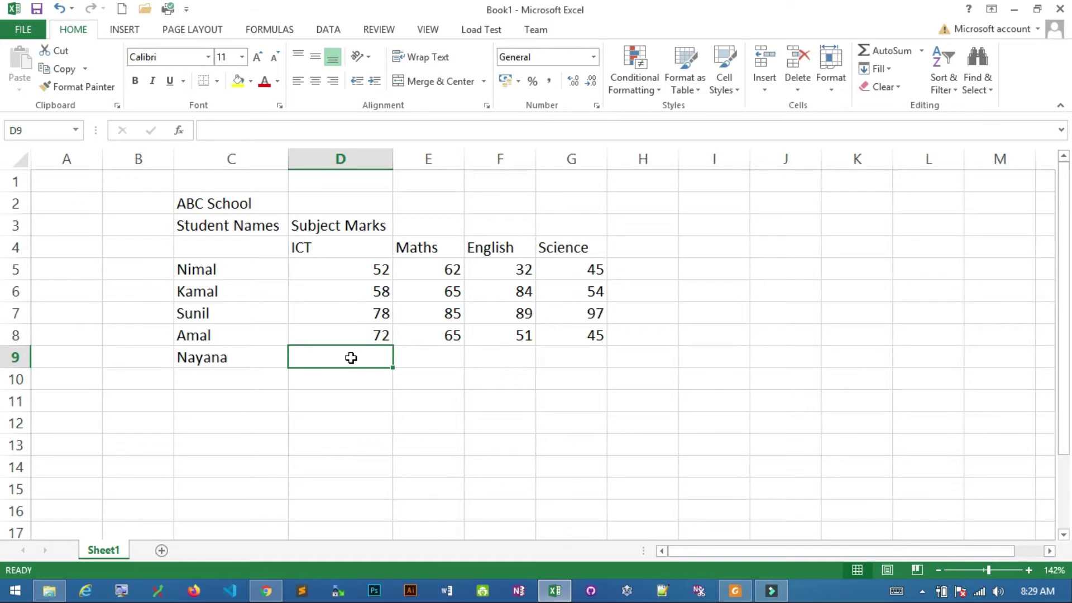
{"action": "type", "text": "69"}
{"action": "key", "text": "Tab"}
{"action": "type", "text": "58"}
{"action": "key", "text": "Tab"}
{"action": "type", "text": "80"}
{"action": "key", "text": "Tab"}
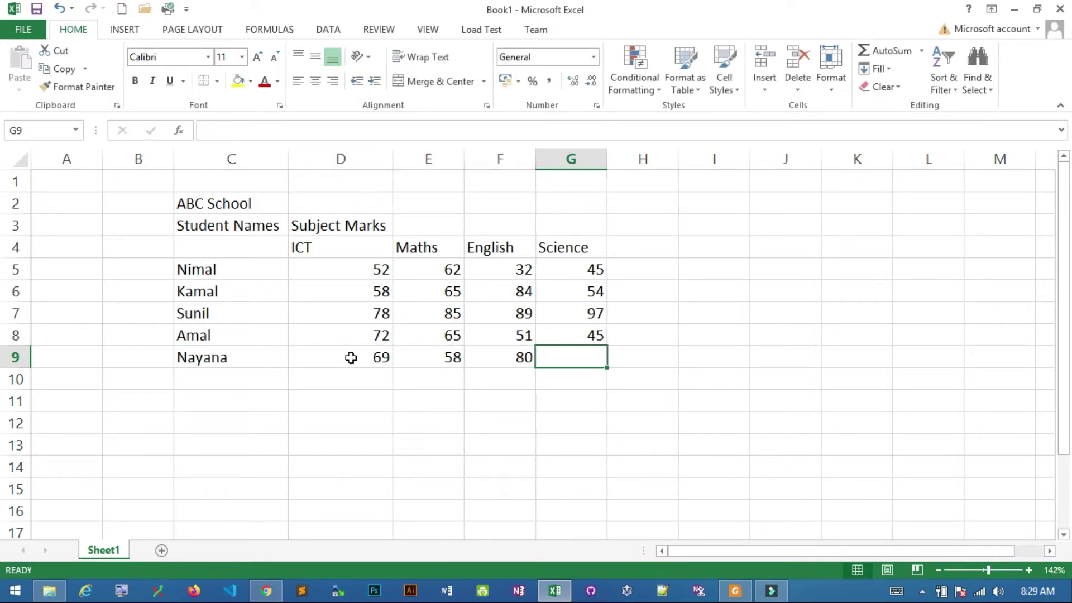
{"action": "type", "text": "45"}
{"action": "key", "text": "Tab"}
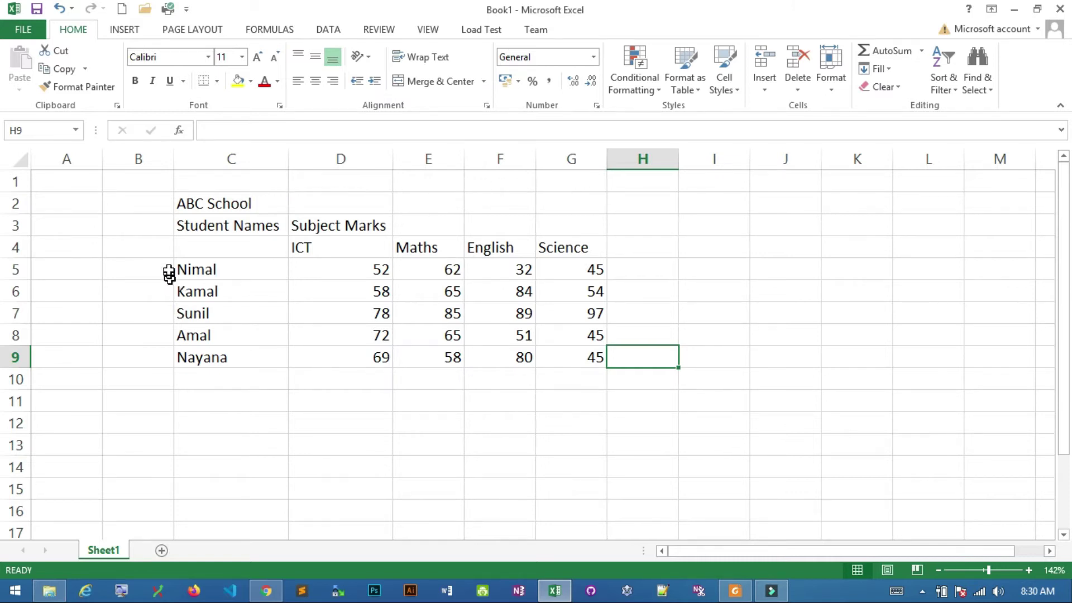
{"action": "left_click", "coordinate": [190, 202]}
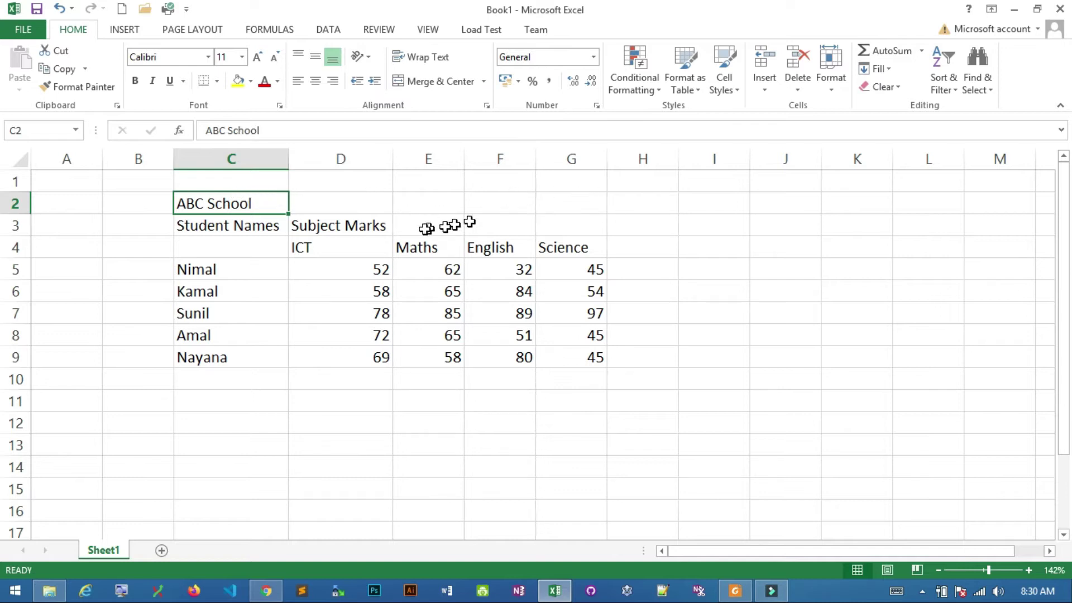
- Merge and centre C2:G2 so 'ABC School' sits centred above the table
{"action": "left_click_drag", "start_coordinate": [215, 201], "coordinate": [577, 202]}
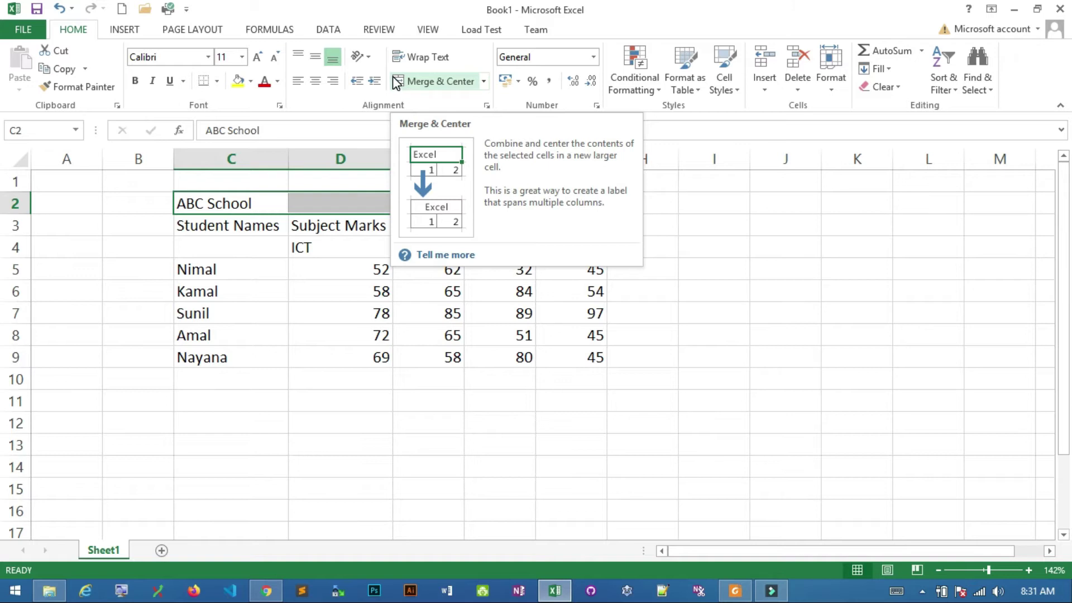
{"action": "left_click", "coordinate": [435, 88]}
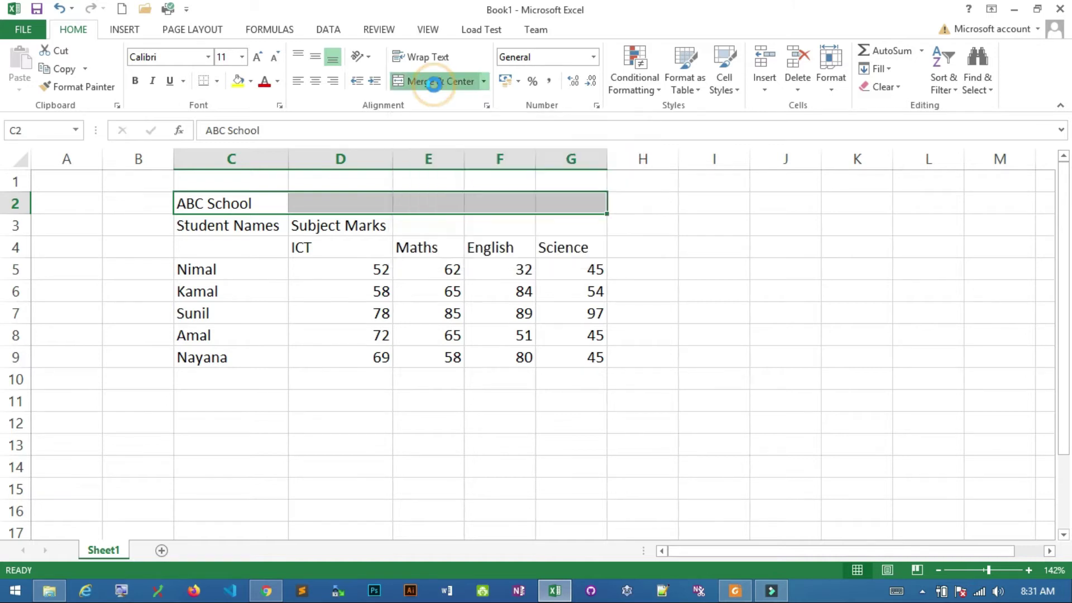
{"action": "left_click", "coordinate": [659, 207]}
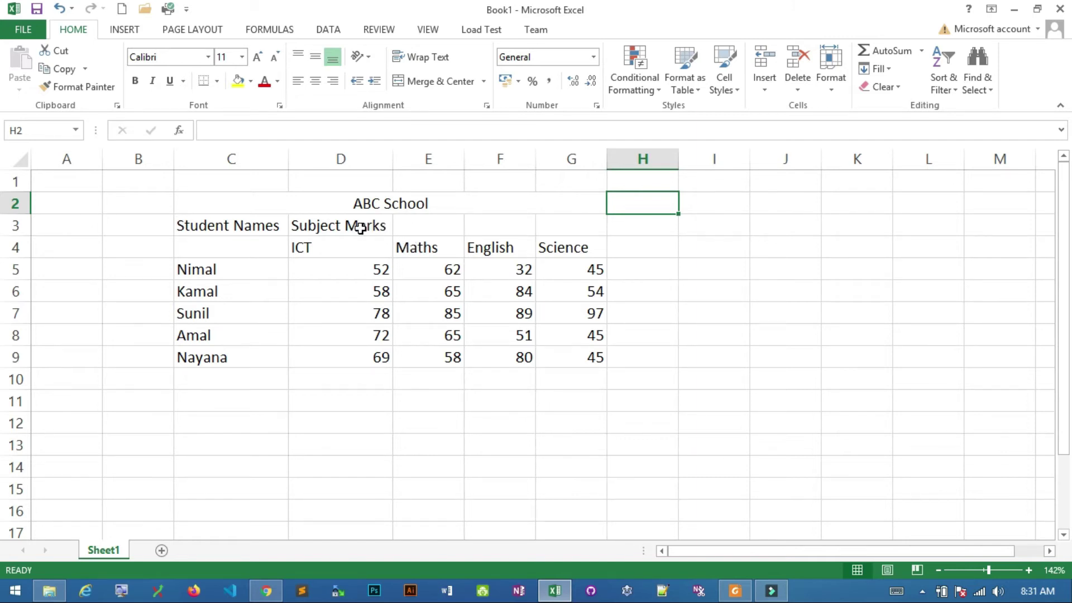
- Merge and centre 'Subject Marks' across D3:G3
{"action": "left_click", "coordinate": [342, 226]}
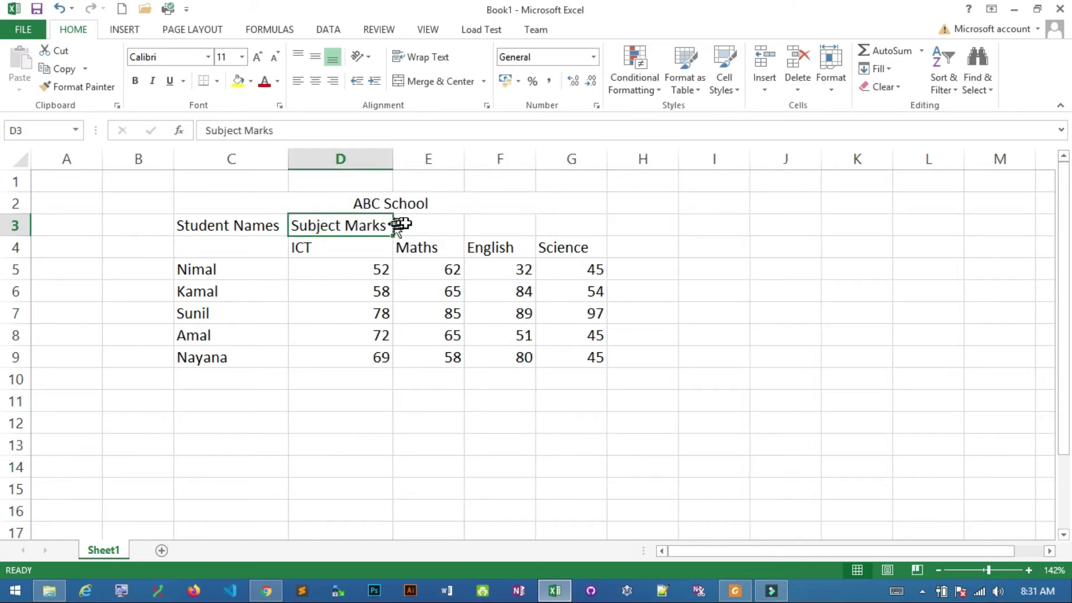
{"action": "left_click", "coordinate": [459, 223]}
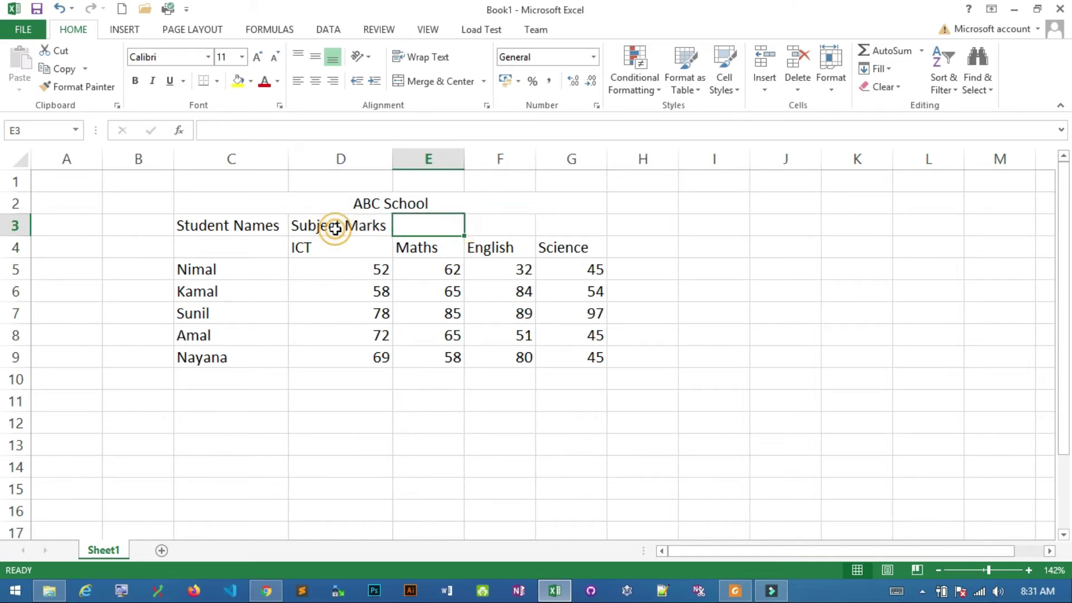
{"action": "left_click_drag", "start_coordinate": [356, 226], "coordinate": [459, 226]}
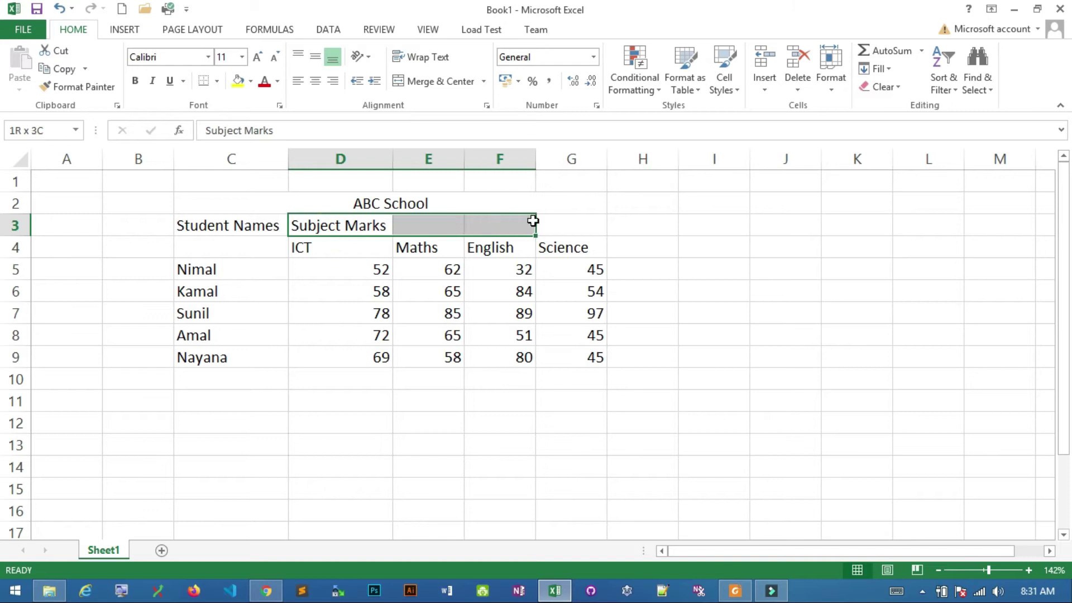
{"action": "left_click_drag", "start_coordinate": [459, 226], "coordinate": [560, 220]}
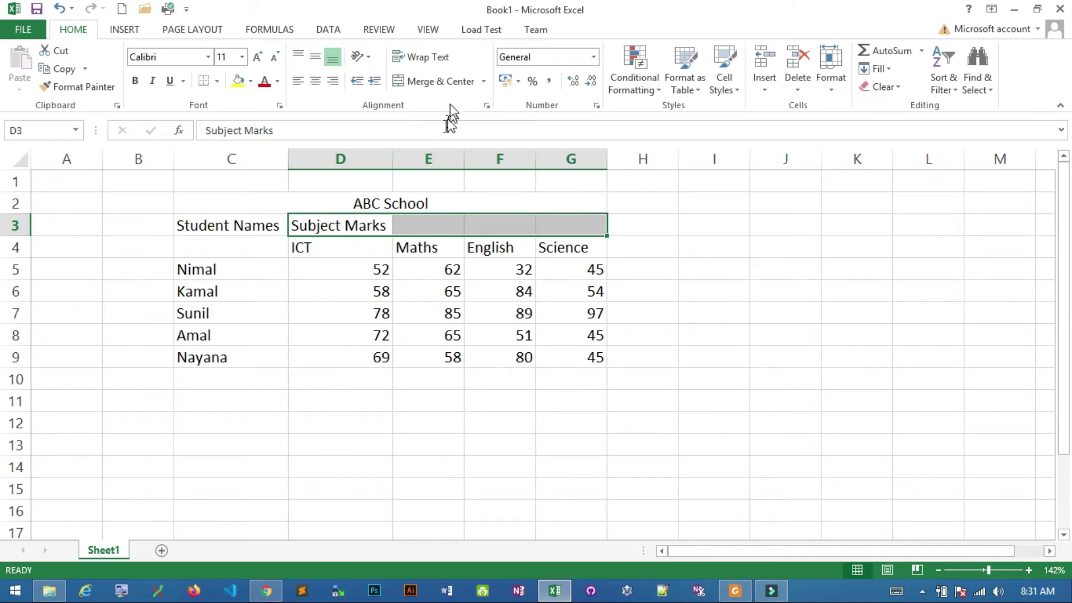
{"action": "left_click", "coordinate": [484, 82]}
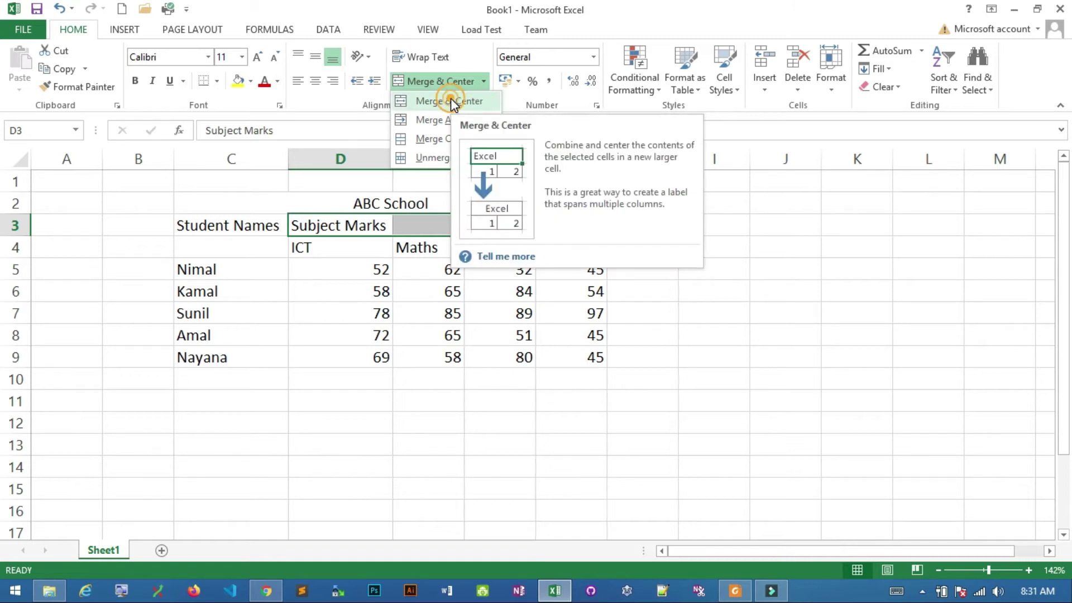
{"action": "left_click", "coordinate": [450, 101]}
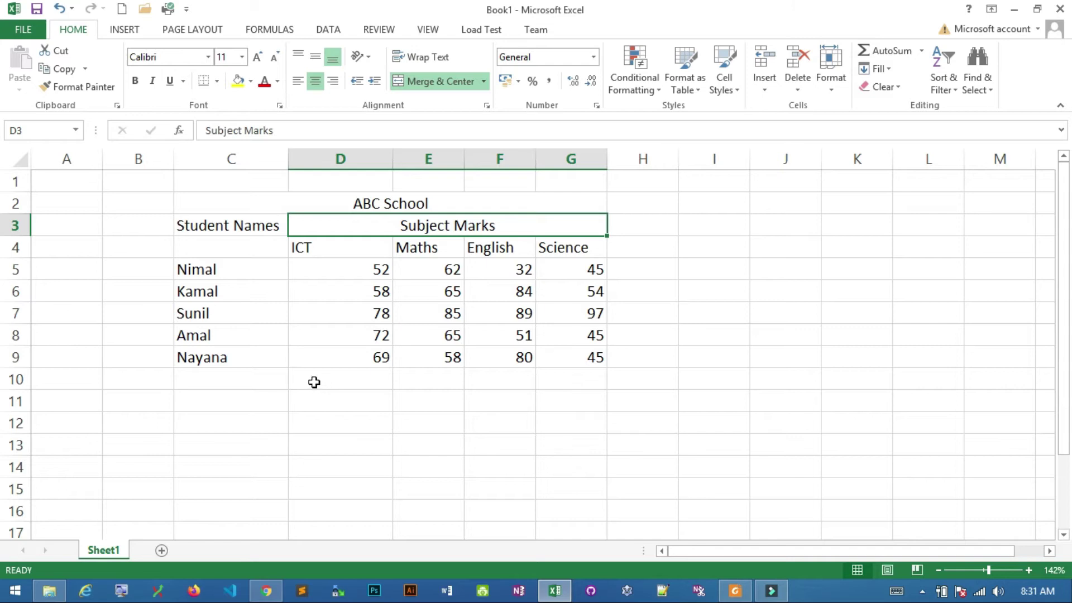
- Merge 'Student Names' down across C3:C4
{"action": "left_click", "coordinate": [262, 225]}
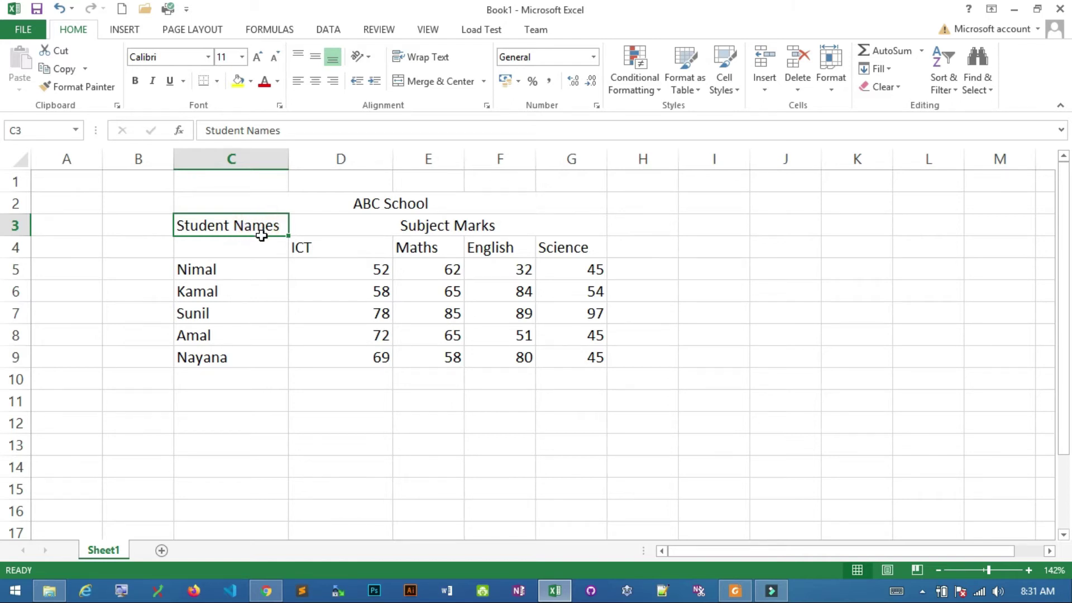
{"action": "left_click_drag", "start_coordinate": [260, 230], "coordinate": [262, 246]}
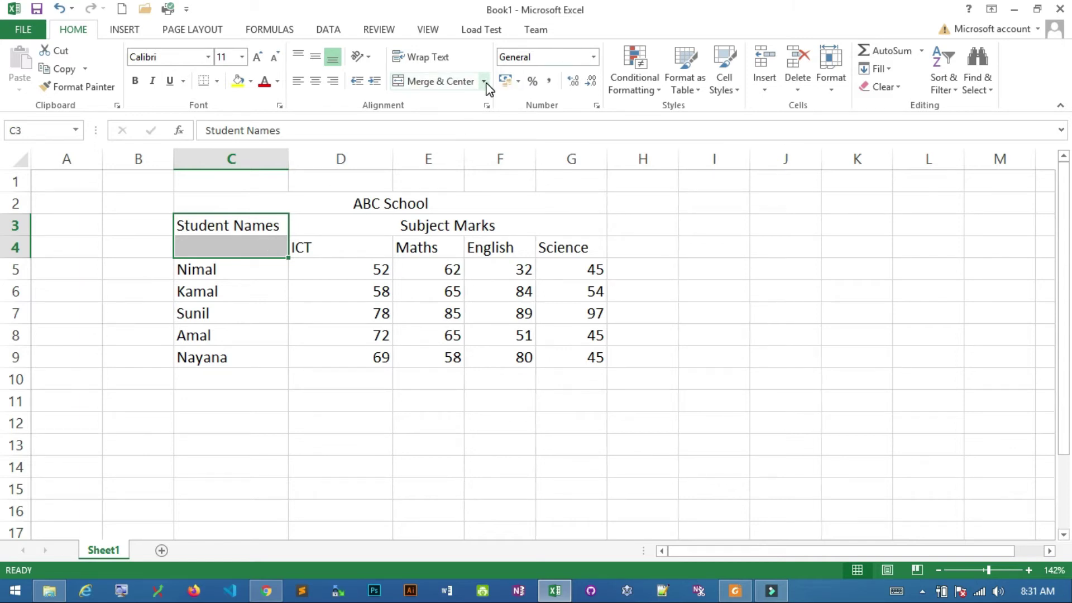
{"action": "left_click", "coordinate": [469, 84]}
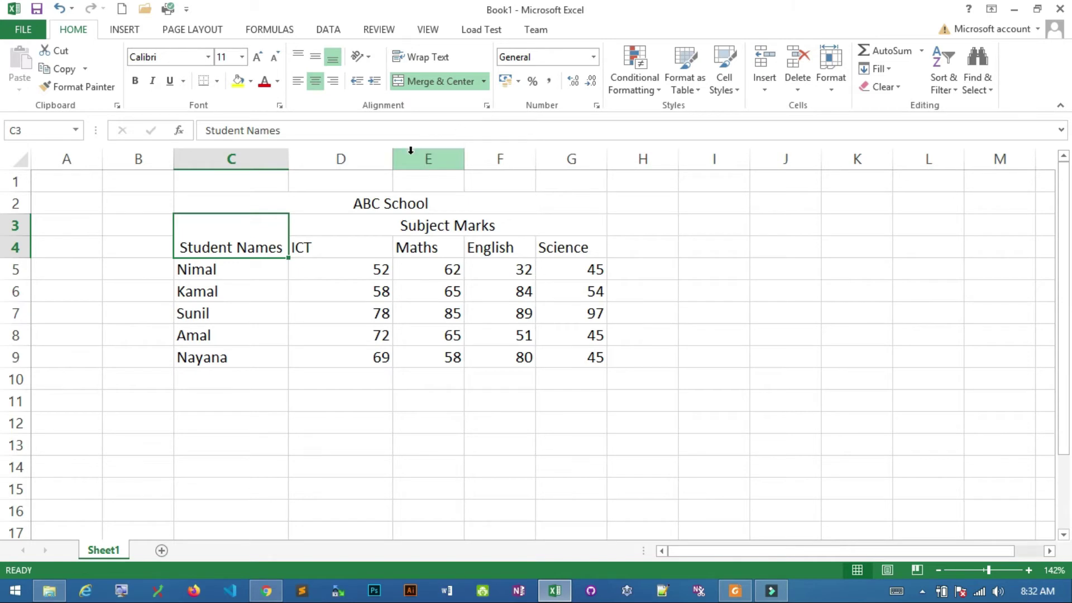
- Apply All Borders to the table range C2:G9
{"action": "left_click", "coordinate": [208, 201]}
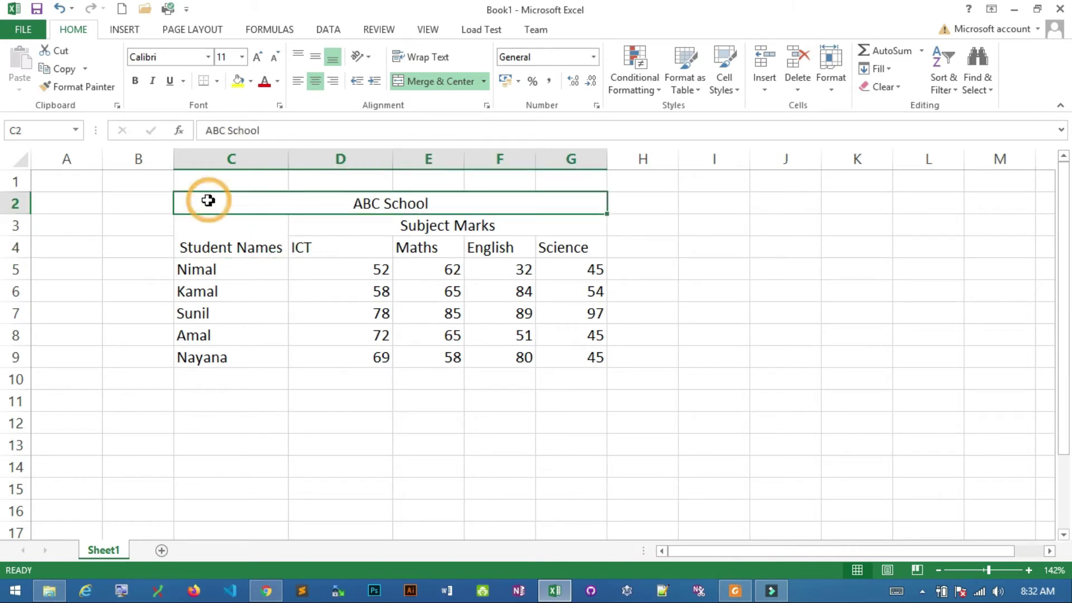
{"action": "left_click_drag", "start_coordinate": [194, 201], "coordinate": [225, 236]}
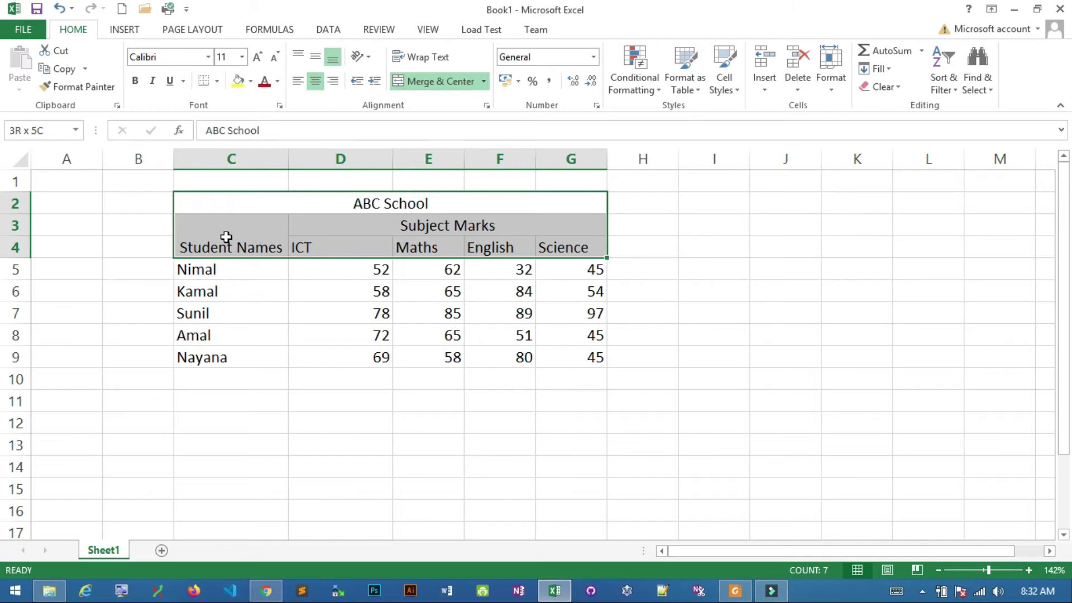
{"action": "left_click_drag", "start_coordinate": [226, 237], "coordinate": [255, 353]}
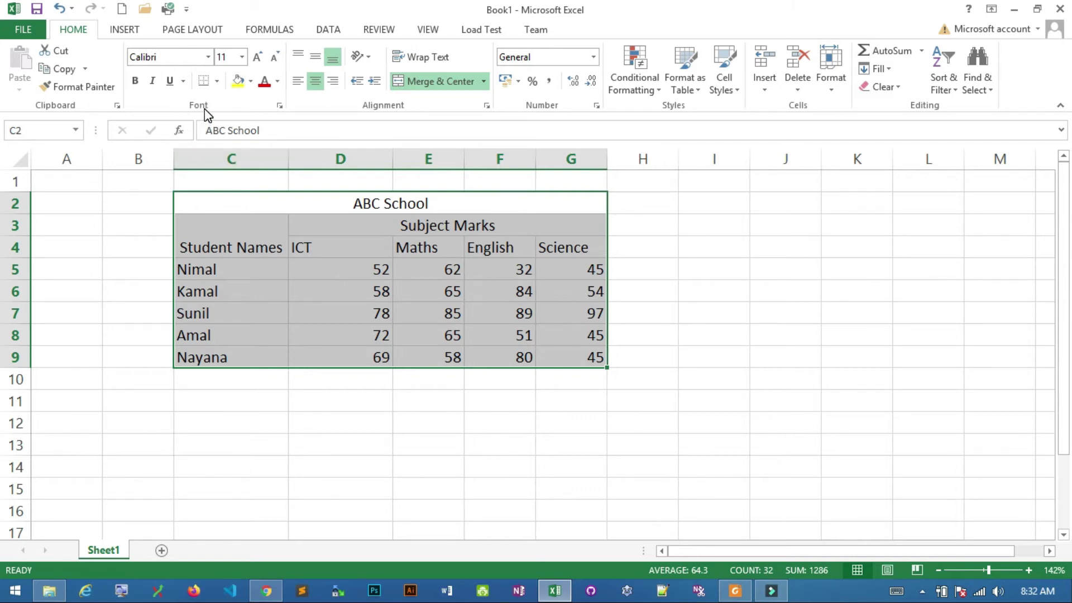
{"action": "left_click", "coordinate": [217, 82]}
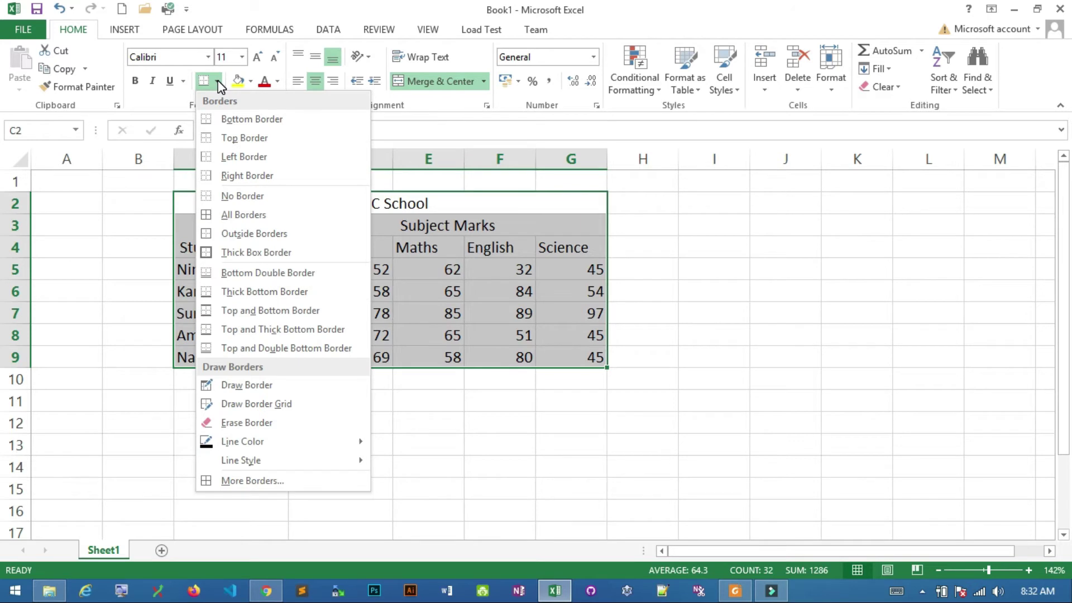
{"action": "left_click", "coordinate": [234, 214]}
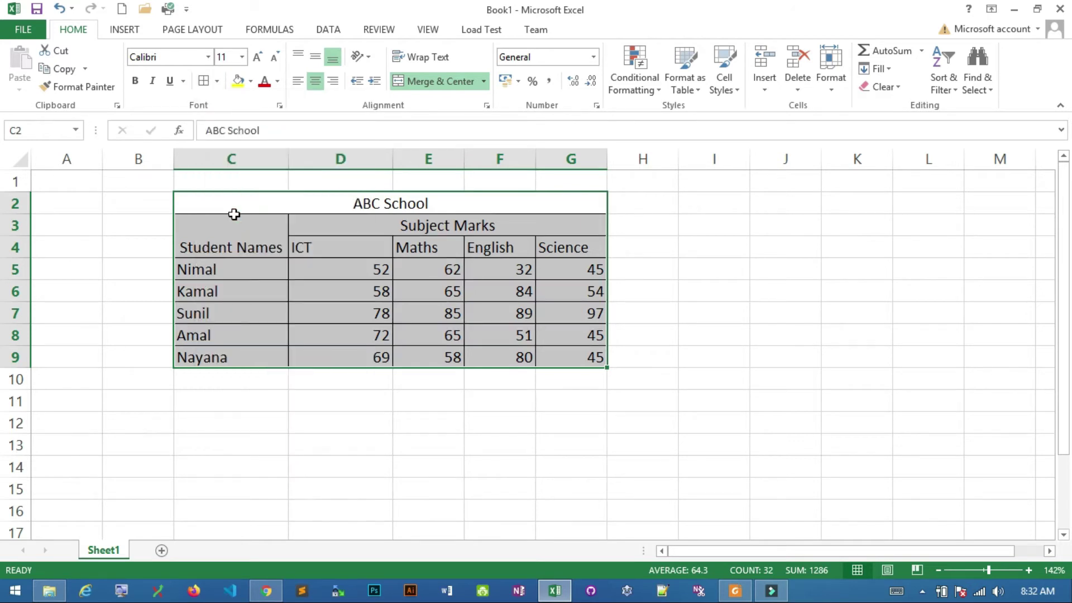
{"action": "left_click", "coordinate": [671, 248]}
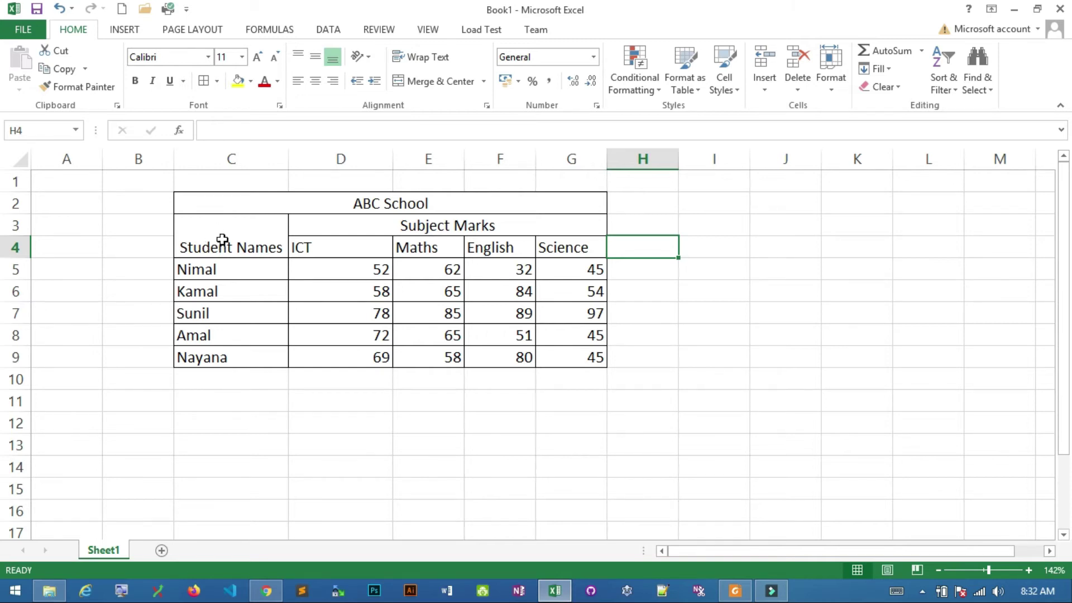
- Middle-align 'Student Names' vertically within merged cell C3:C4
{"action": "left_click", "coordinate": [224, 244]}
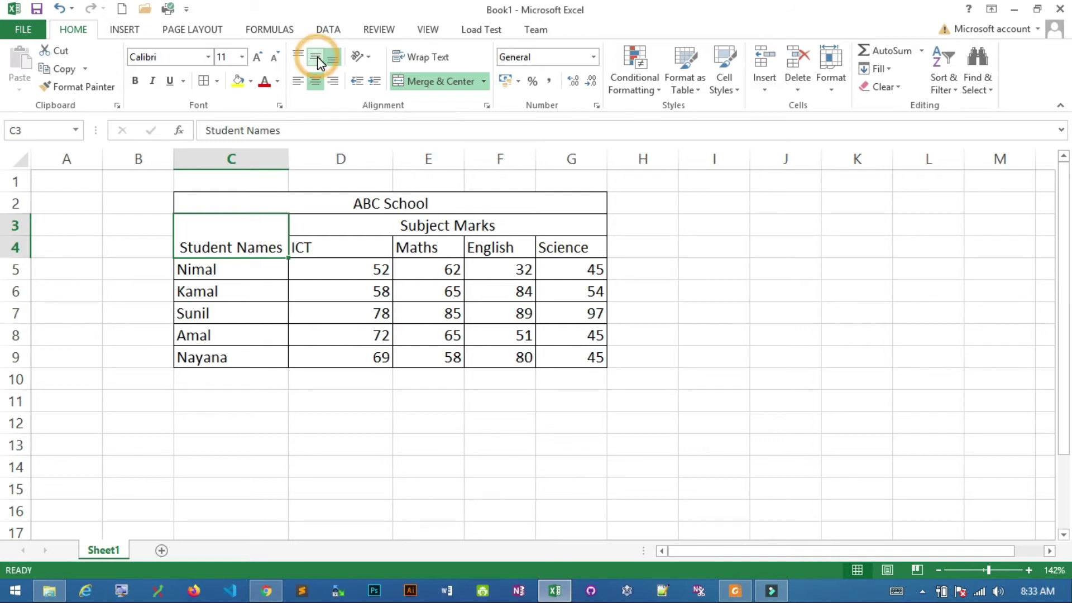
{"action": "left_click", "coordinate": [317, 56]}
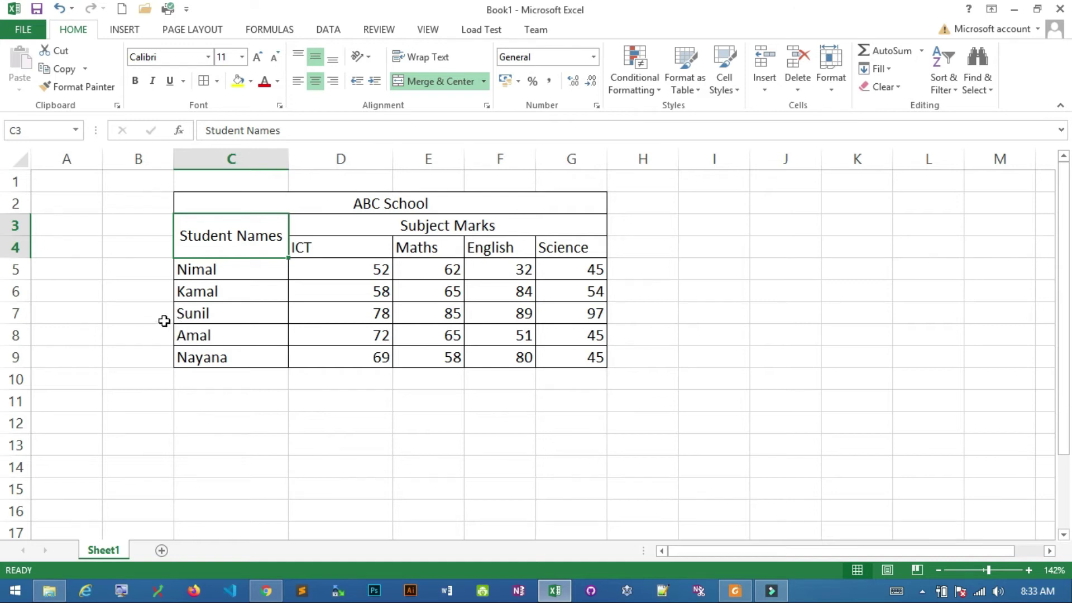
{"action": "left_click", "coordinate": [366, 202]}
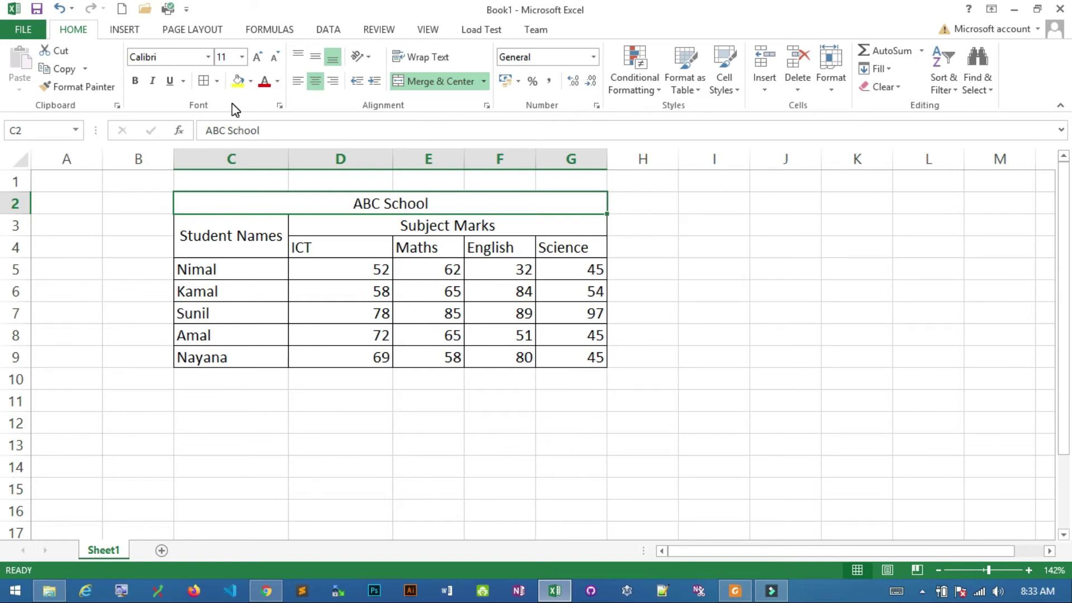
- Fill the ABC School title dark orange and make its text white
{"action": "left_click", "coordinate": [251, 80]}
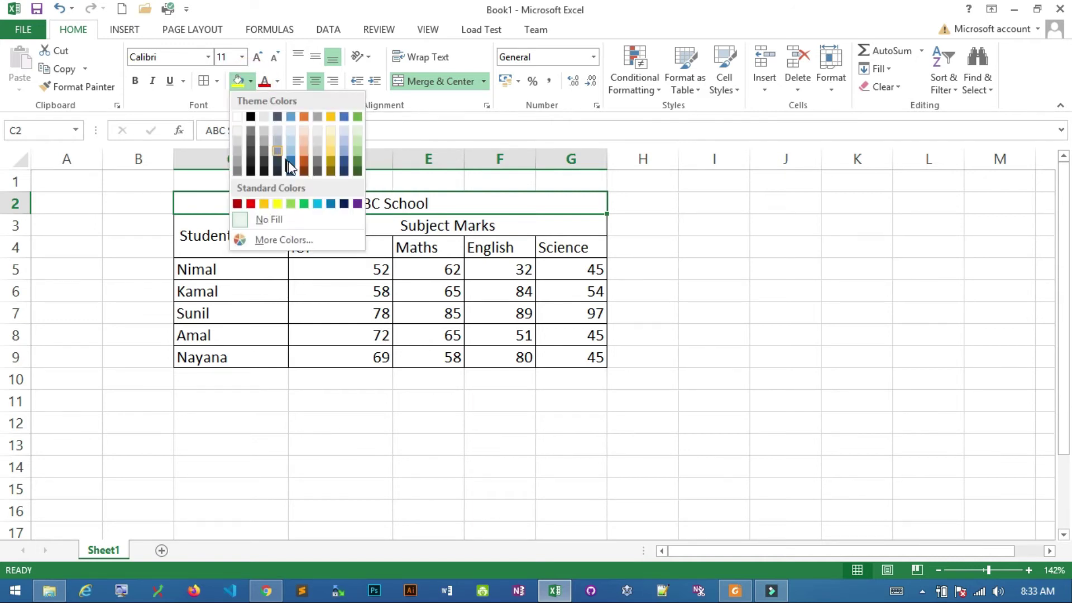
{"action": "left_click", "coordinate": [305, 165]}
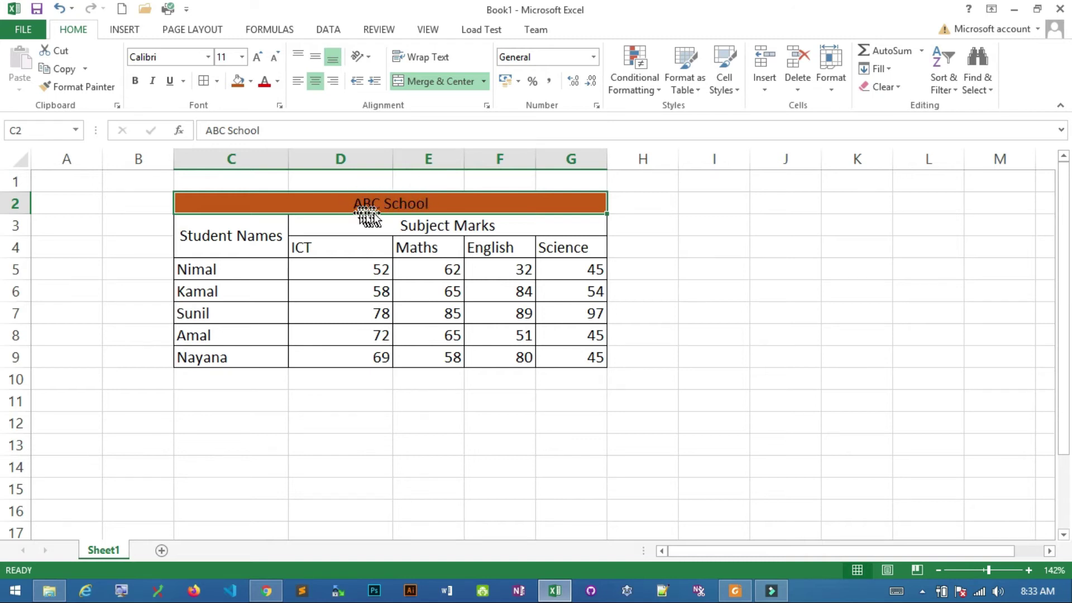
{"action": "left_click", "coordinate": [278, 85]}
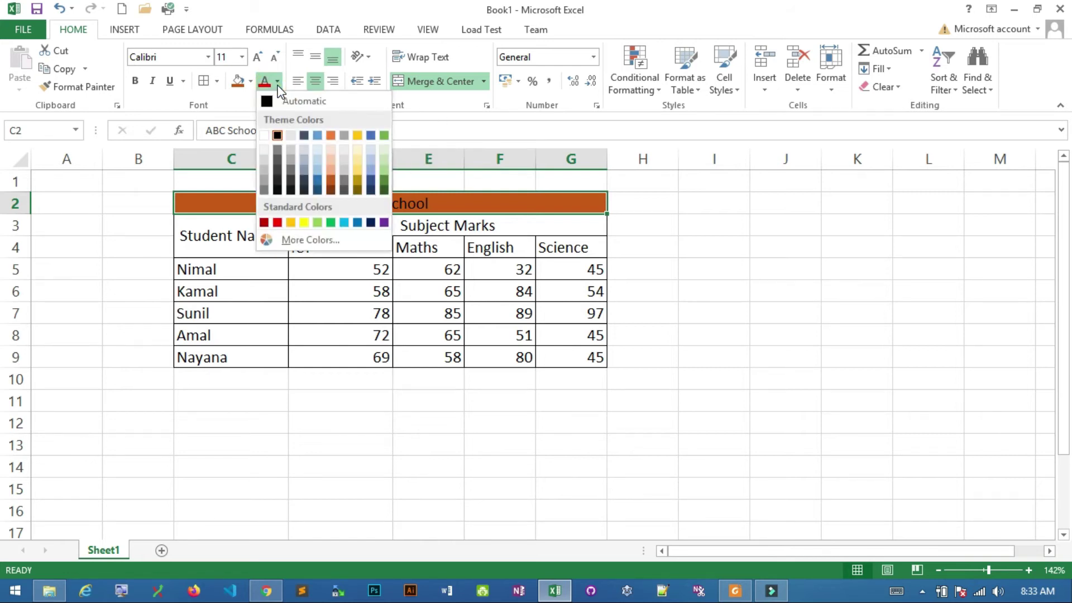
{"action": "left_click", "coordinate": [264, 135]}
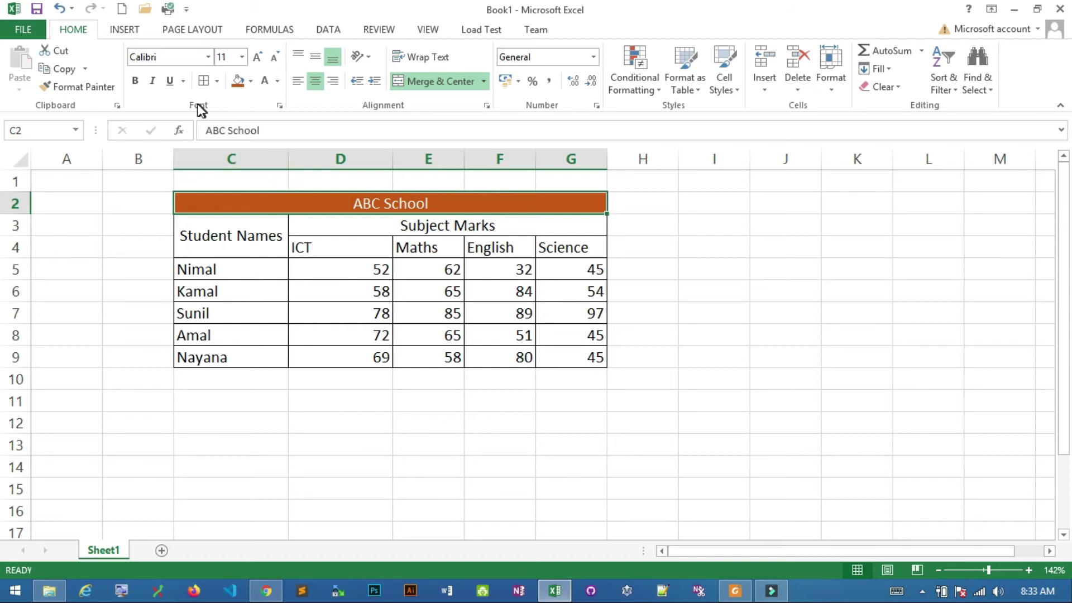
- Step the title font up to 20, then set it to 26
{"action": "left_click", "coordinate": [259, 58]}
{"action": "left_click", "coordinate": [259, 58]}
{"action": "left_click", "coordinate": [258, 58]}
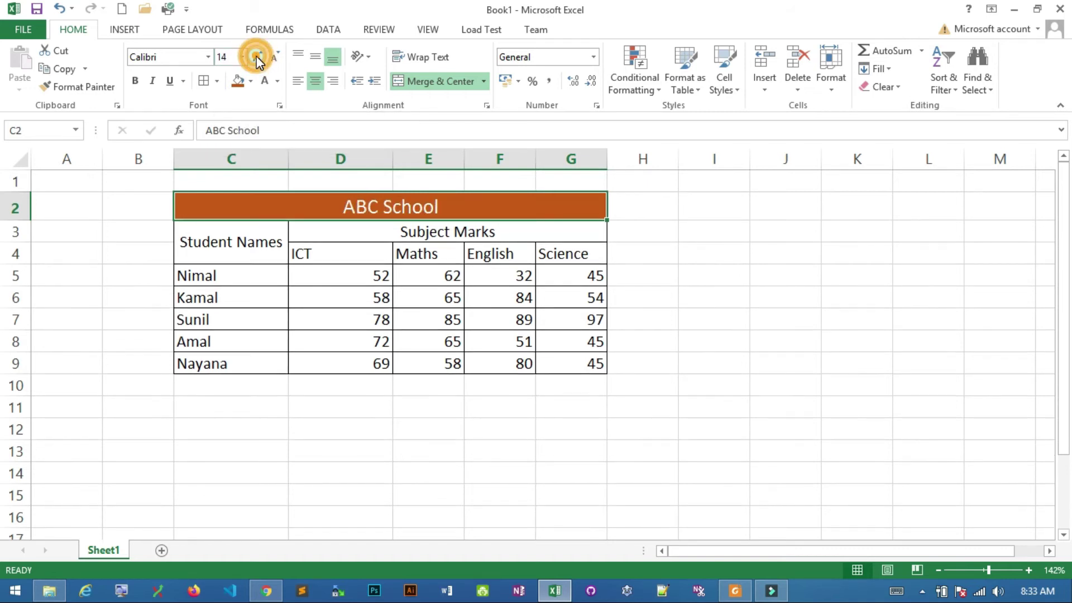
{"action": "left_click", "coordinate": [258, 58]}
{"action": "left_click", "coordinate": [258, 58]}
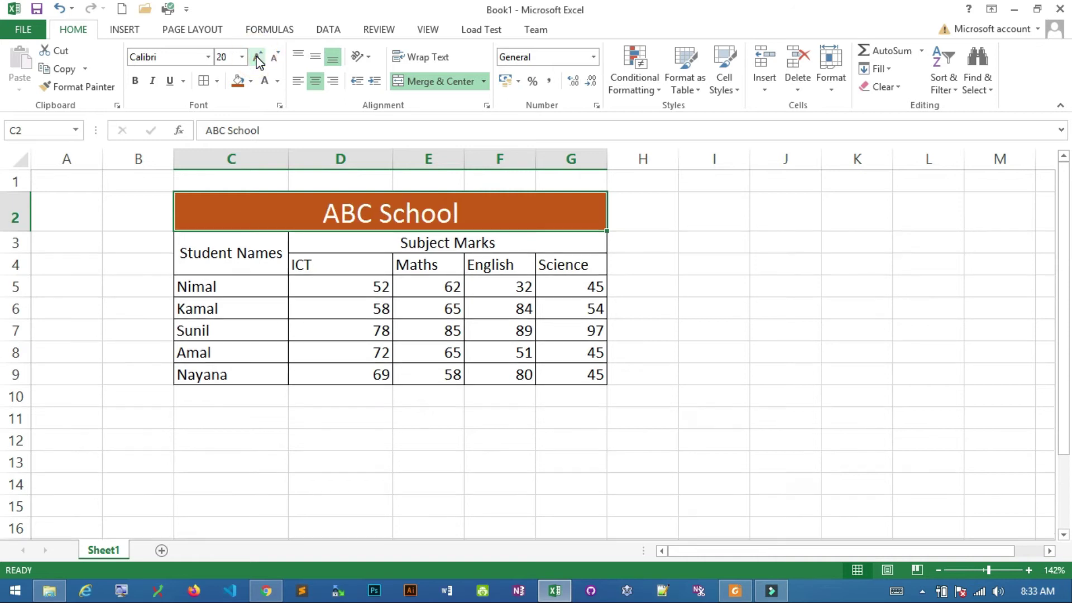
{"action": "left_click", "coordinate": [241, 57]}
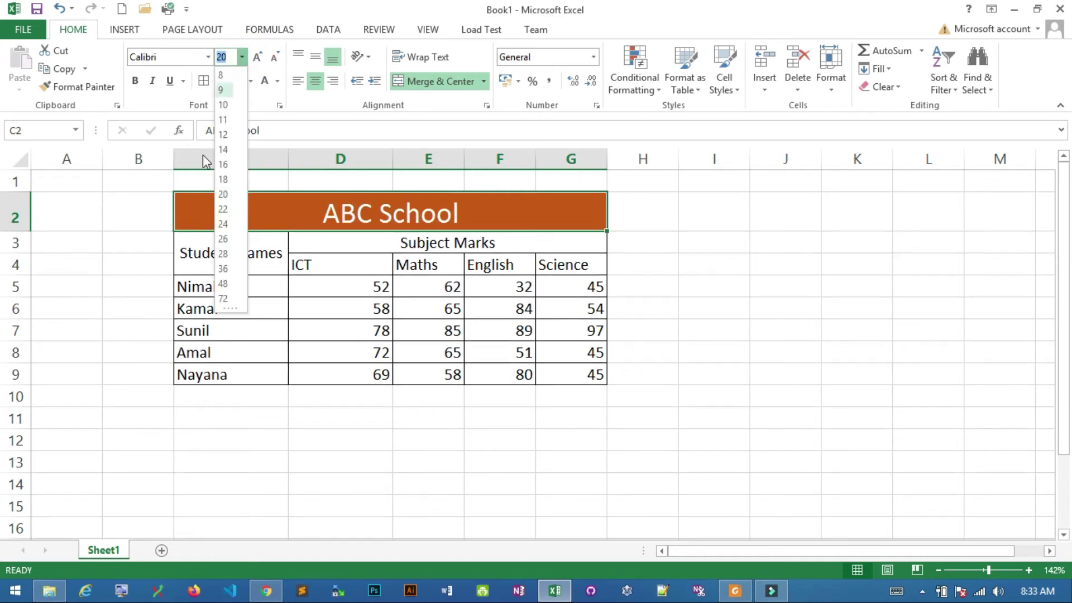
{"action": "left_click", "coordinate": [221, 238]}
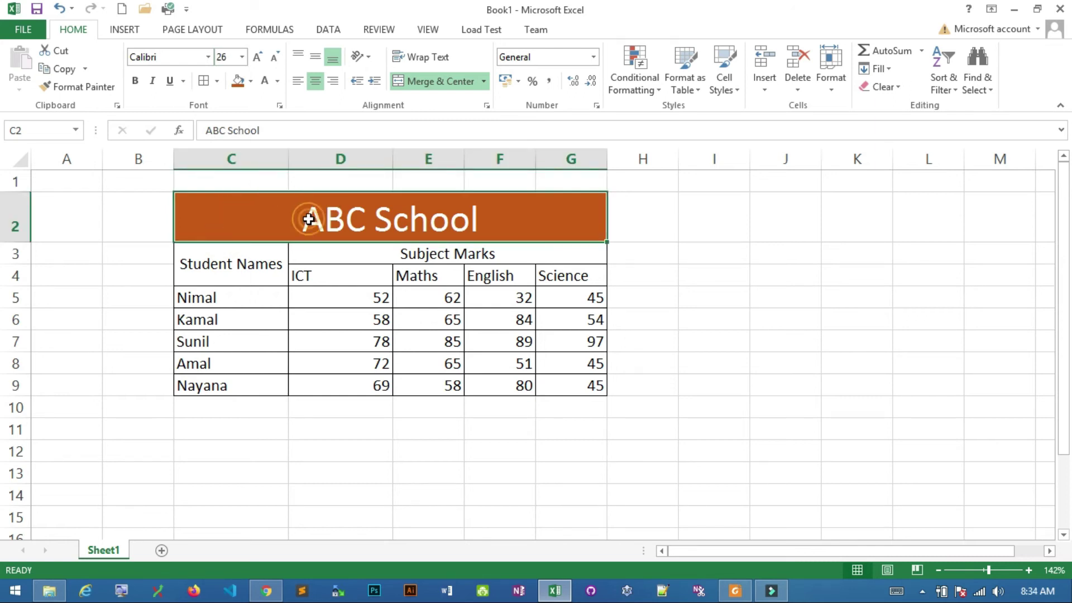
- Change the ABC School title's font to Allerta Stencil, keeping its size 26
{"action": "left_click", "coordinate": [208, 58]}
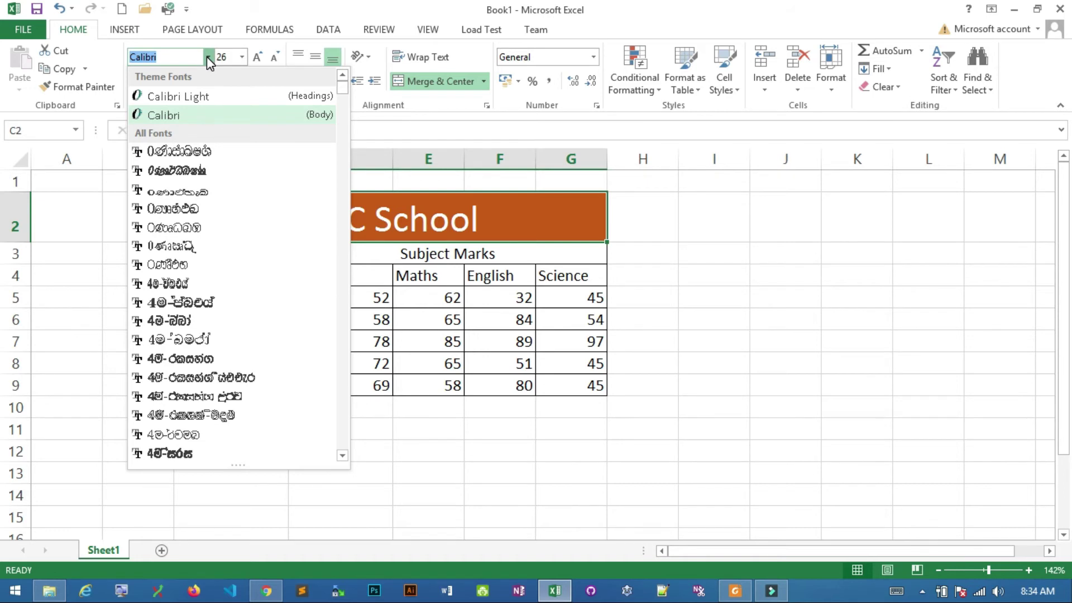
{"action": "scroll", "coordinate": [301, 167], "scroll_direction": "down", "scroll_amount": 5}
{"action": "scroll", "coordinate": [268, 210], "scroll_direction": "down", "scroll_amount": 3}
{"action": "scroll", "coordinate": [269, 206], "scroll_direction": "down", "scroll_amount": 3}
{"action": "scroll", "coordinate": [269, 205], "scroll_direction": "down", "scroll_amount": 3}
{"action": "scroll", "coordinate": [270, 209], "scroll_direction": "down", "scroll_amount": 3}
{"action": "scroll", "coordinate": [269, 210], "scroll_direction": "down", "scroll_amount": 1}
{"action": "scroll", "coordinate": [269, 210], "scroll_direction": "down", "scroll_amount": 4}
{"action": "scroll", "coordinate": [269, 206], "scroll_direction": "down", "scroll_amount": 5}
{"action": "scroll", "coordinate": [269, 207], "scroll_direction": "up", "scroll_amount": 1}
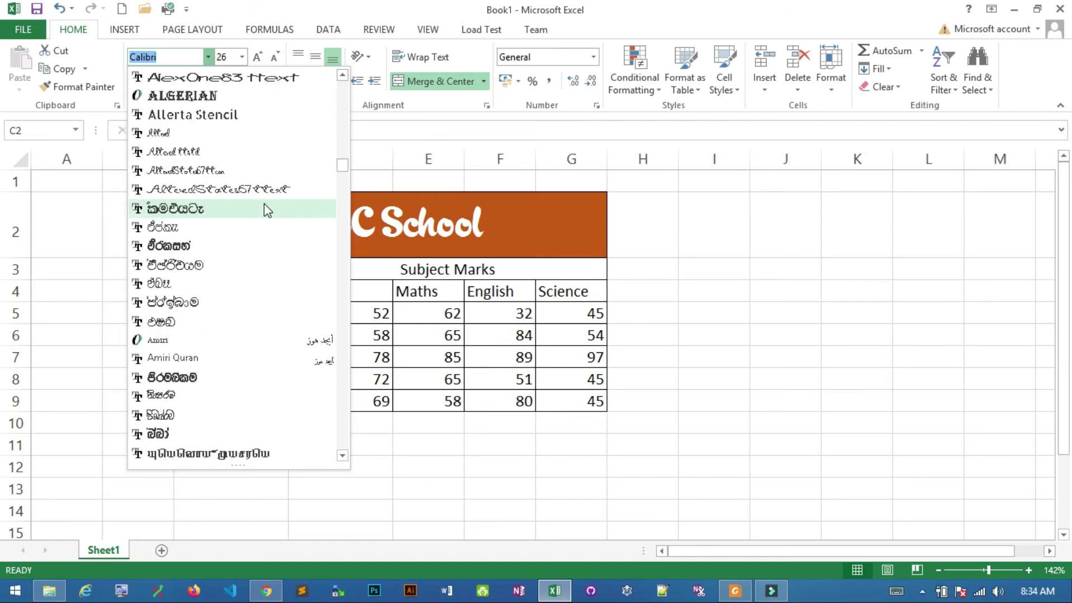
{"action": "left_click", "coordinate": [232, 115]}
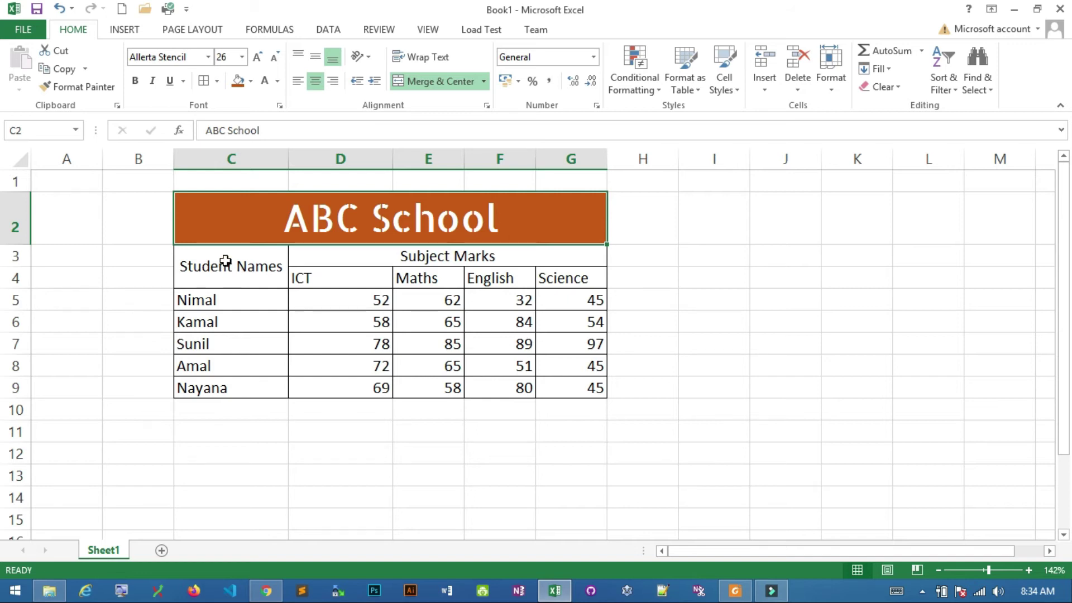
{"action": "left_click", "coordinate": [225, 261]}
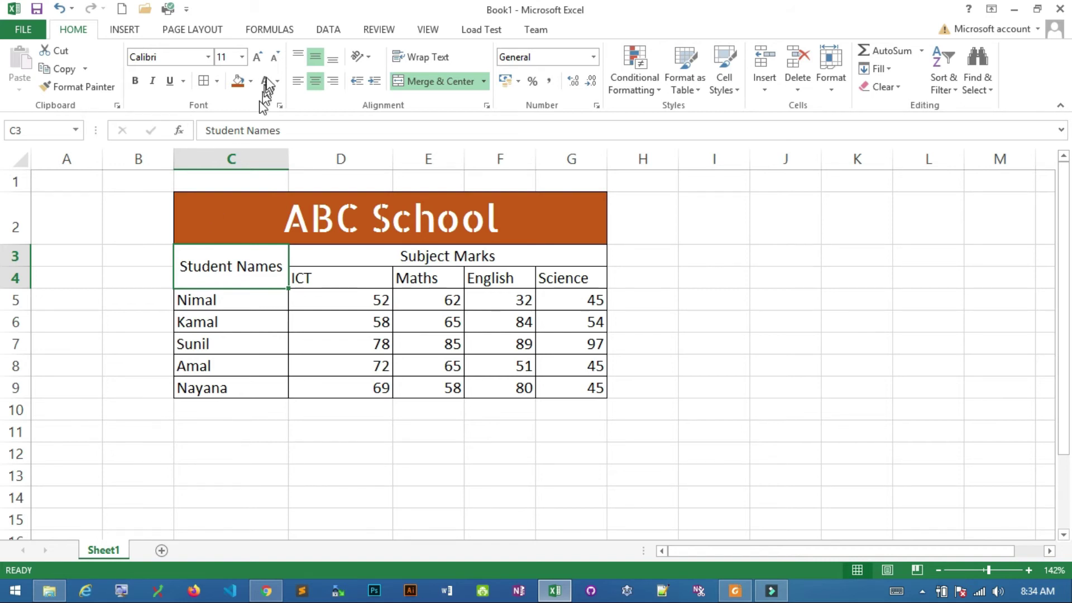
- Give the merged Student Names cell a gold fill and the merged Subject Marks cell a red fill
{"action": "left_click", "coordinate": [250, 81]}
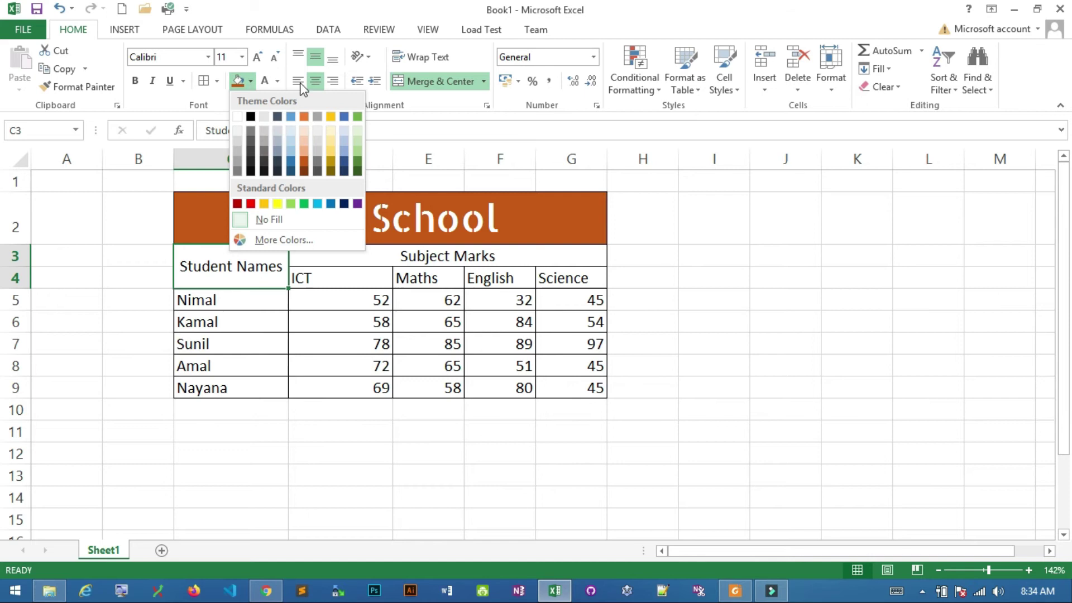
{"action": "left_click", "coordinate": [332, 118]}
{"action": "left_click", "coordinate": [369, 259]}
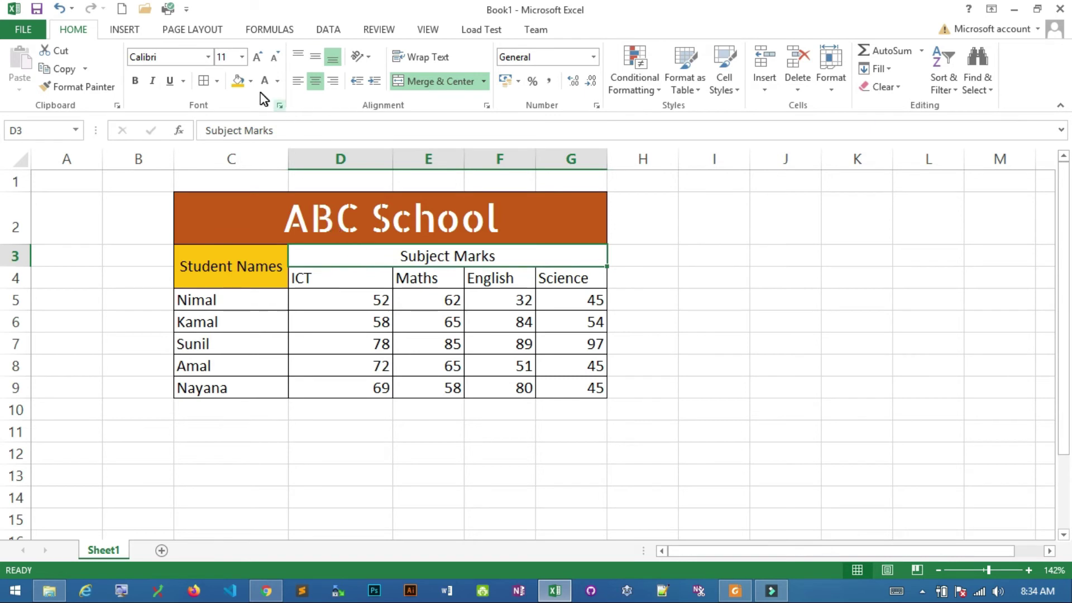
{"action": "left_click", "coordinate": [251, 81]}
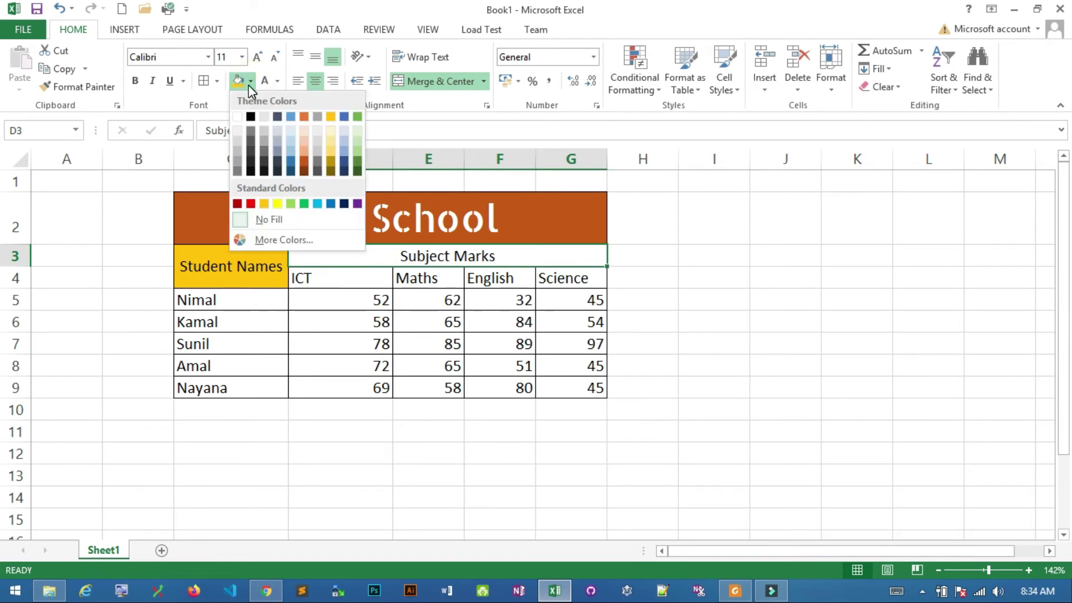
{"action": "left_click", "coordinate": [252, 204]}
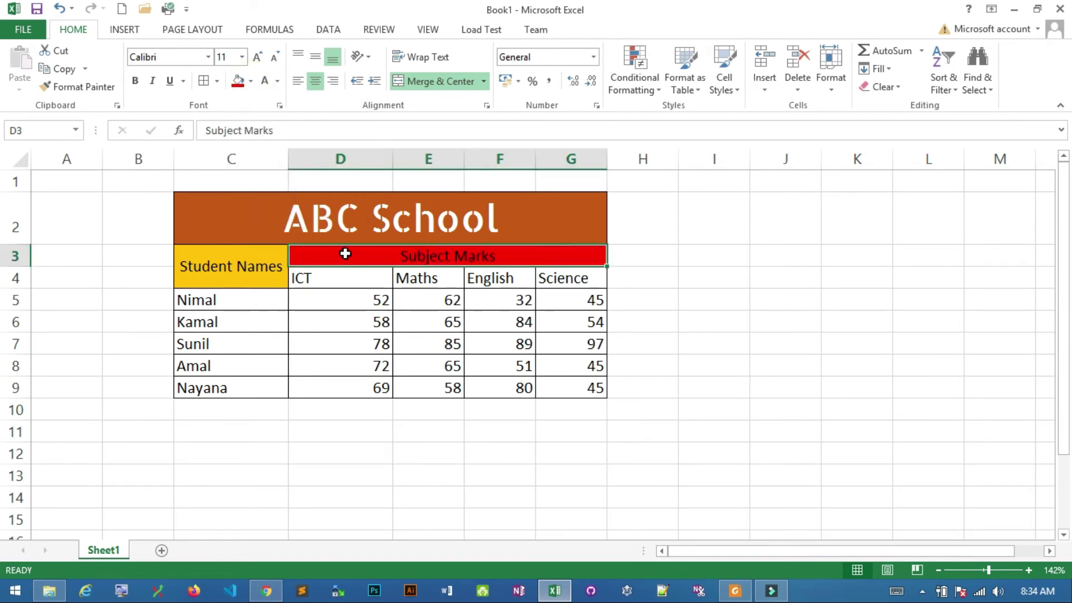
{"action": "left_click", "coordinate": [366, 281]}
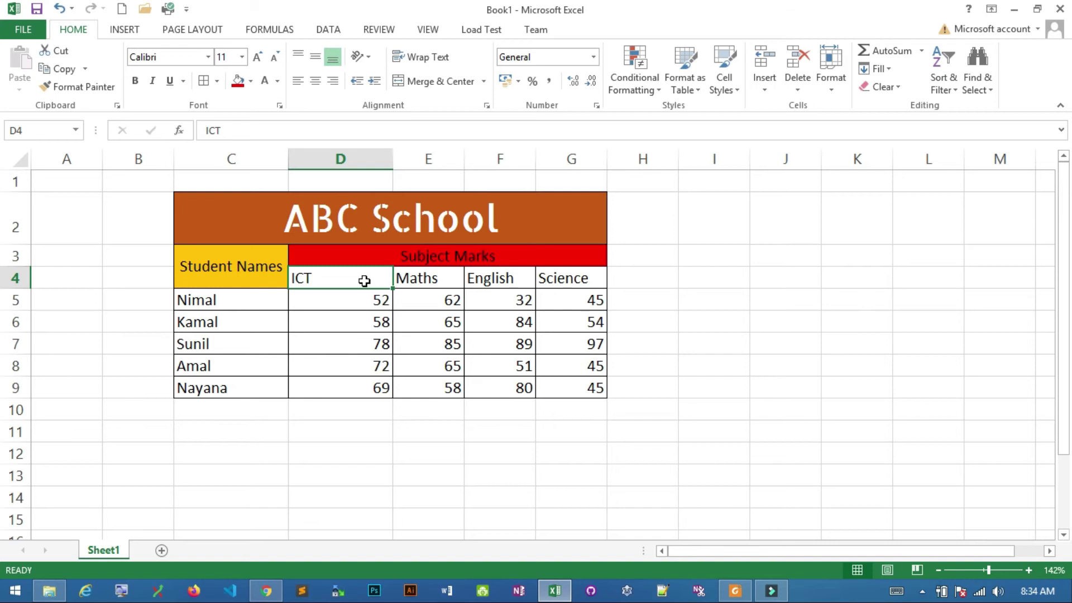
- Fill the ICT column D4:D9 dark green and the Maths column E4:E9 blue
{"action": "left_click_drag", "start_coordinate": [364, 281], "coordinate": [361, 389]}
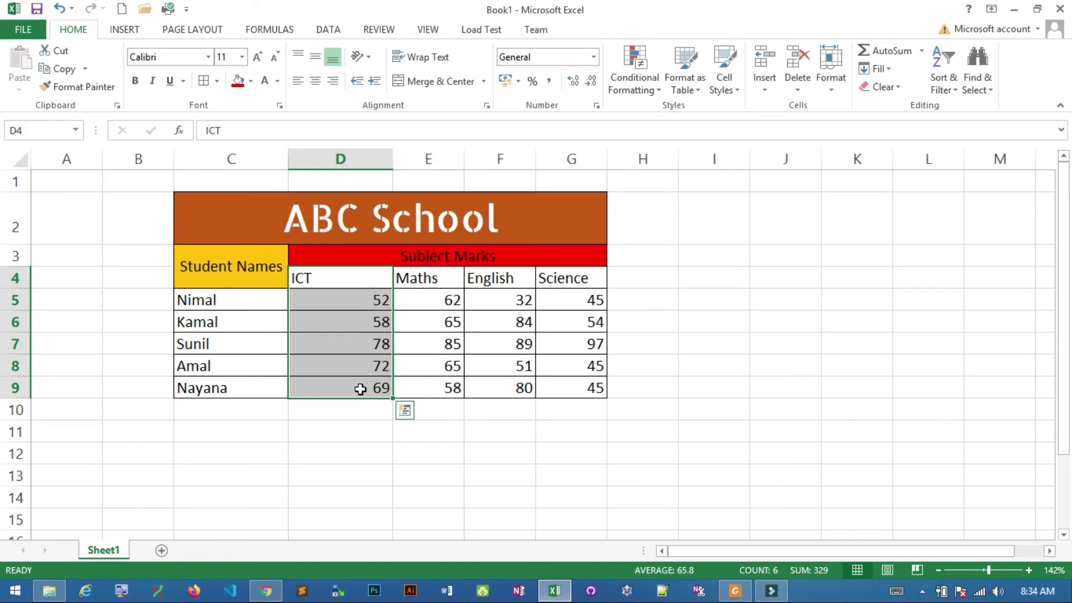
{"action": "left_click", "coordinate": [251, 83]}
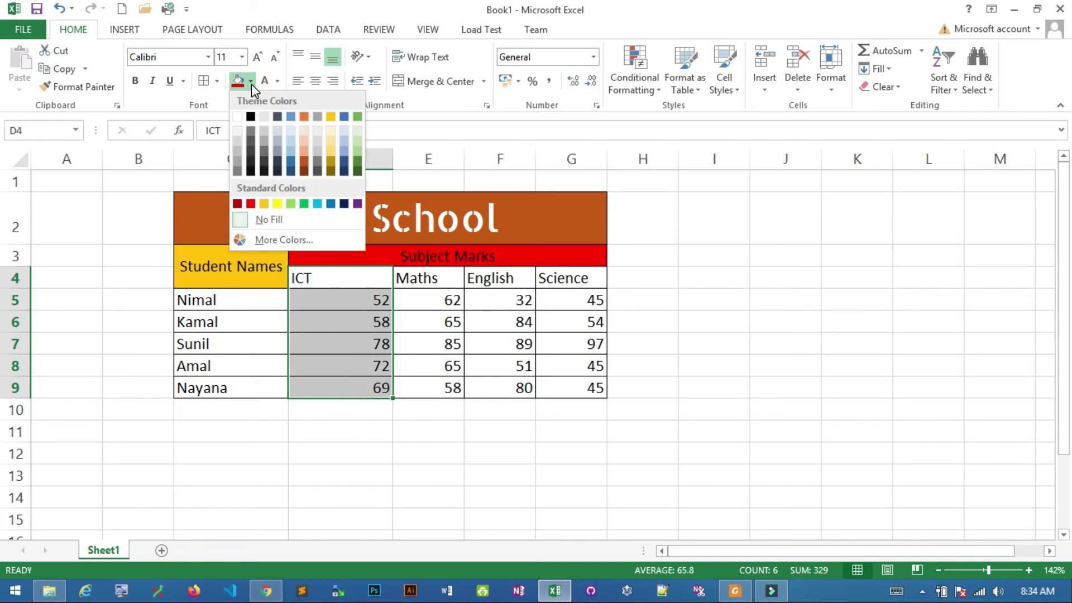
{"action": "left_click", "coordinate": [357, 162]}
{"action": "left_click_drag", "start_coordinate": [416, 277], "coordinate": [420, 391]}
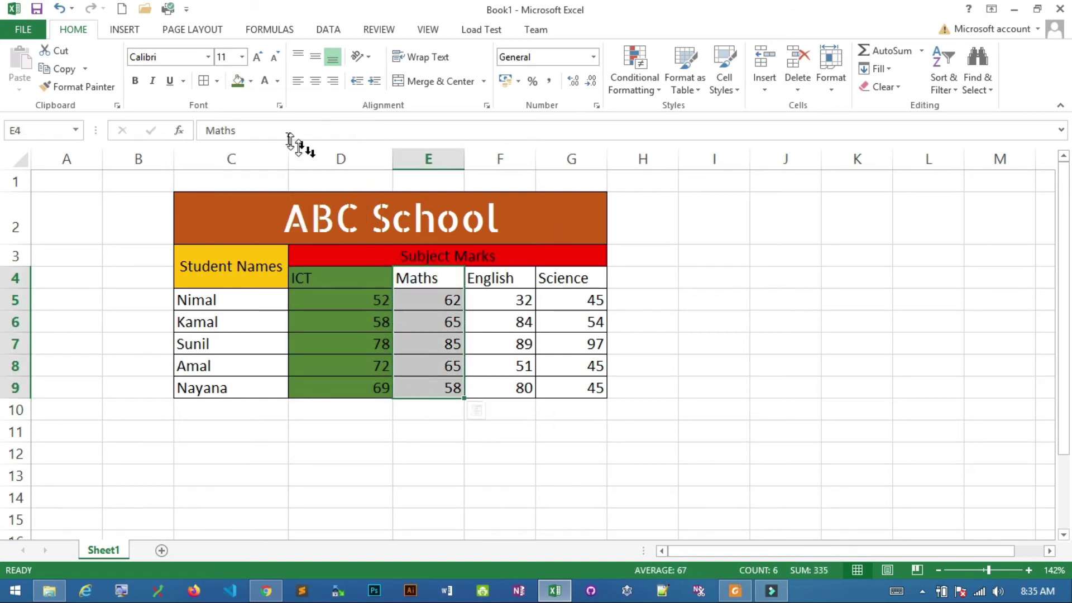
{"action": "left_click", "coordinate": [251, 81]}
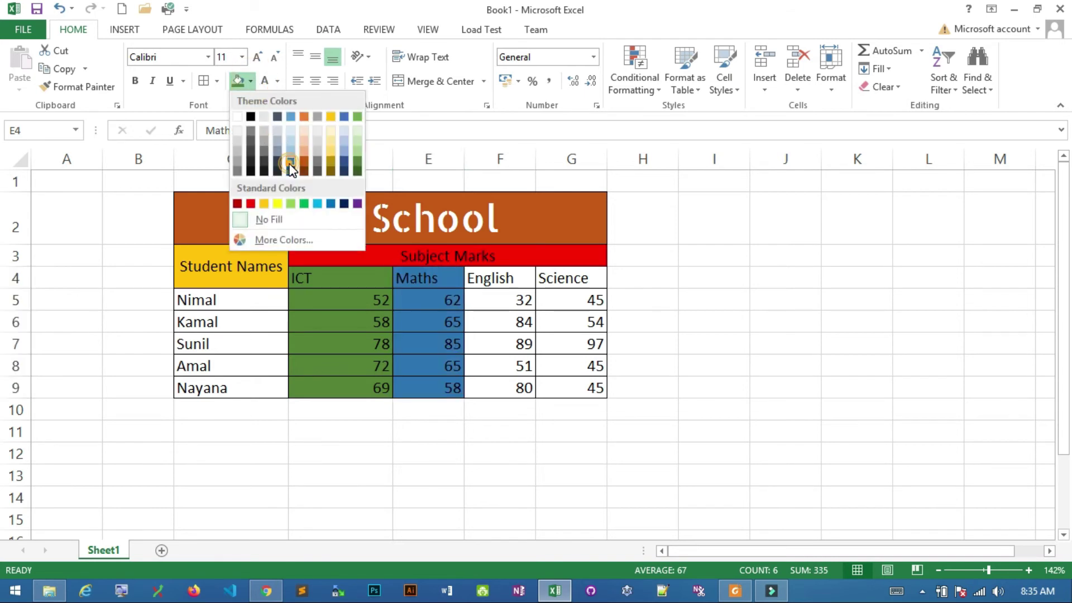
{"action": "left_click", "coordinate": [280, 137]}
- Fill the English column F4:F9 light gold and the Science column G4:G9 purple
{"action": "left_click_drag", "start_coordinate": [491, 277], "coordinate": [489, 391]}
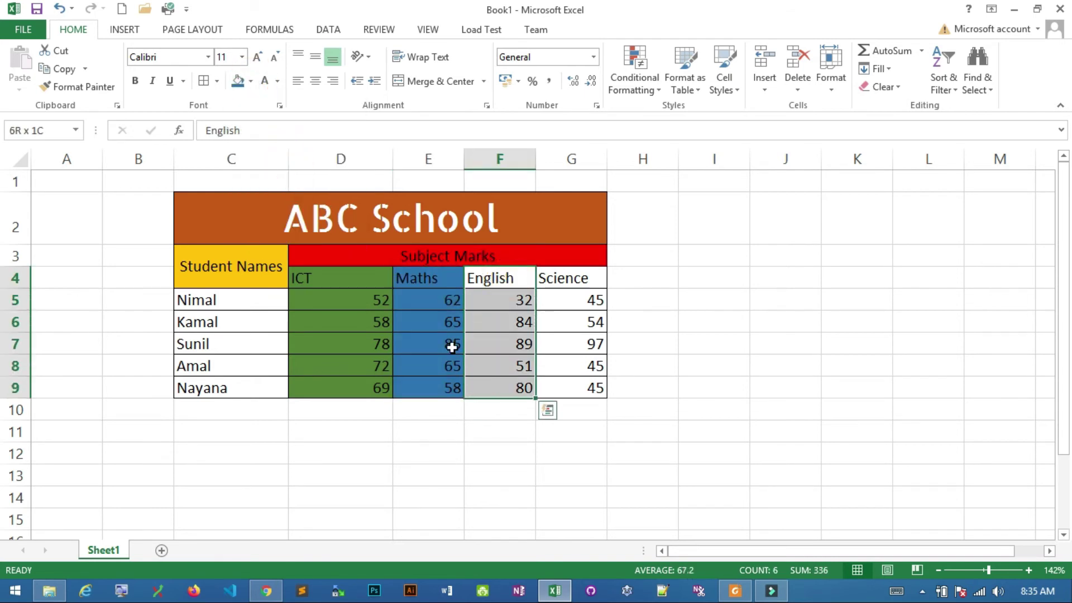
{"action": "left_click", "coordinate": [250, 81]}
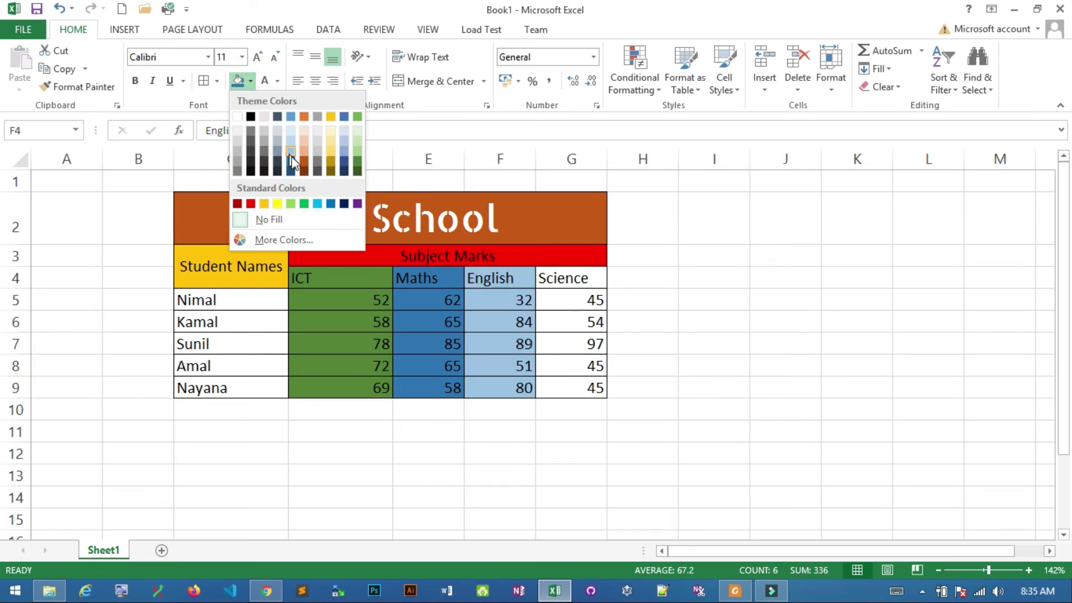
{"action": "left_click", "coordinate": [330, 153]}
{"action": "left_click_drag", "start_coordinate": [564, 277], "coordinate": [565, 387]}
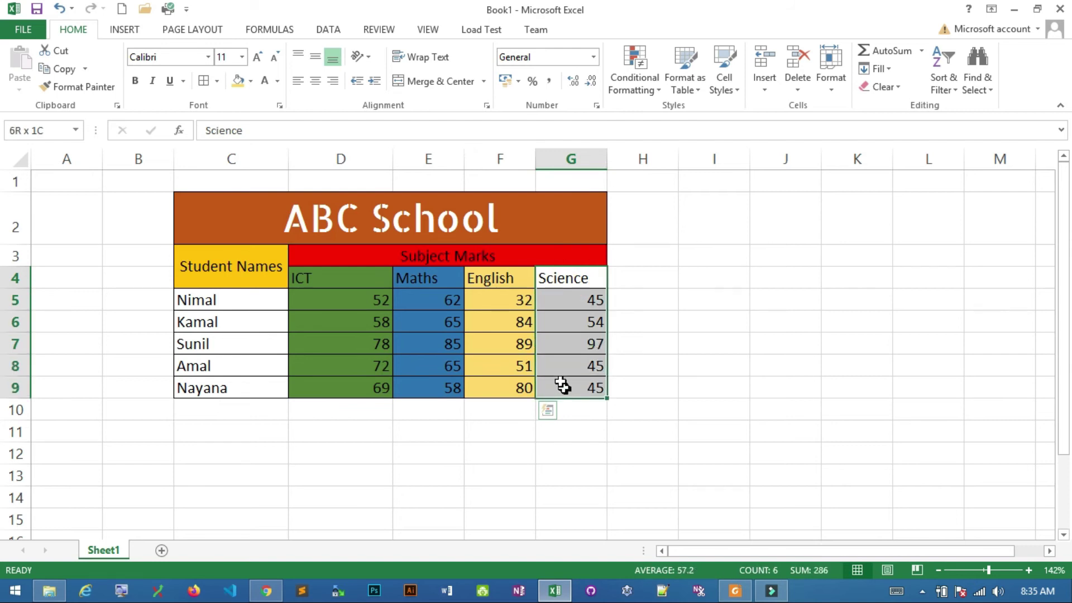
{"action": "left_click", "coordinate": [251, 82]}
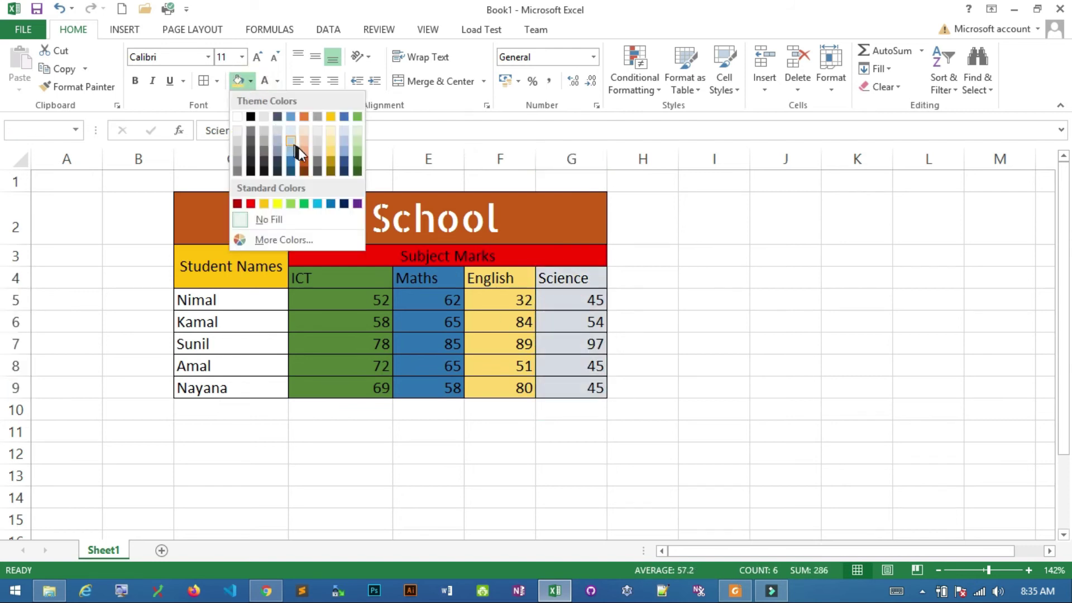
{"action": "left_click", "coordinate": [357, 204]}
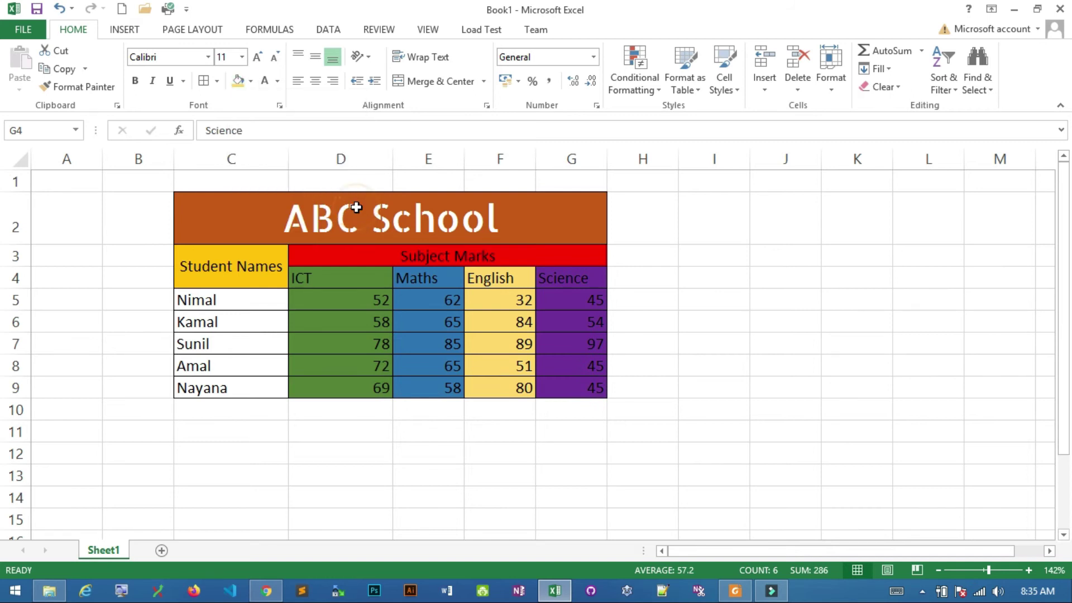
{"action": "left_click", "coordinate": [242, 304]}
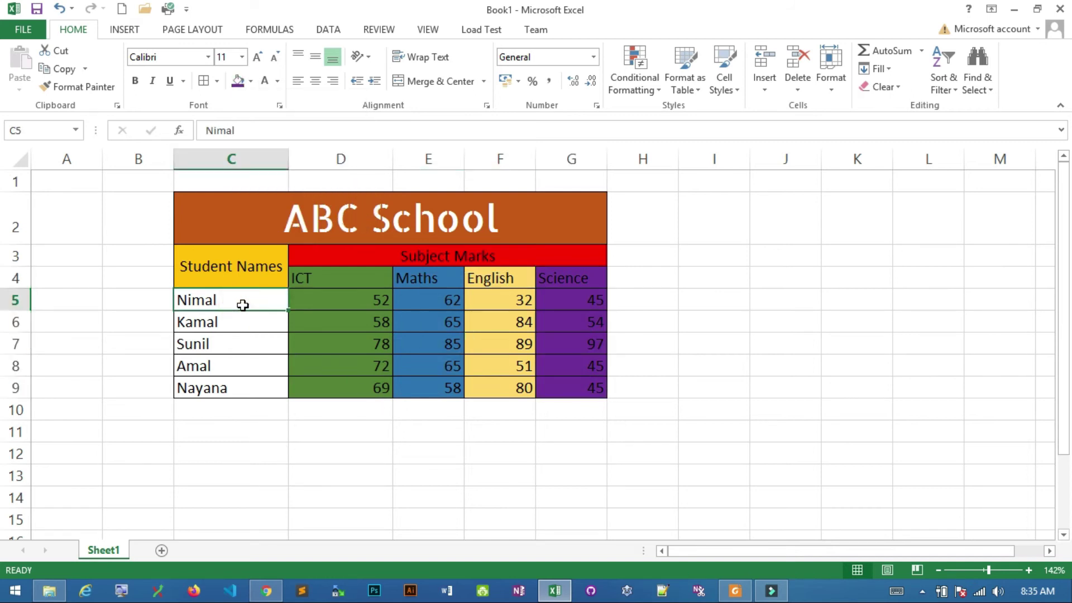
- Fill the five student name cells C5:C9, Nimal to Nayana, with grey
{"action": "left_click", "coordinate": [249, 82]}
{"action": "left_click", "coordinate": [259, 163]}
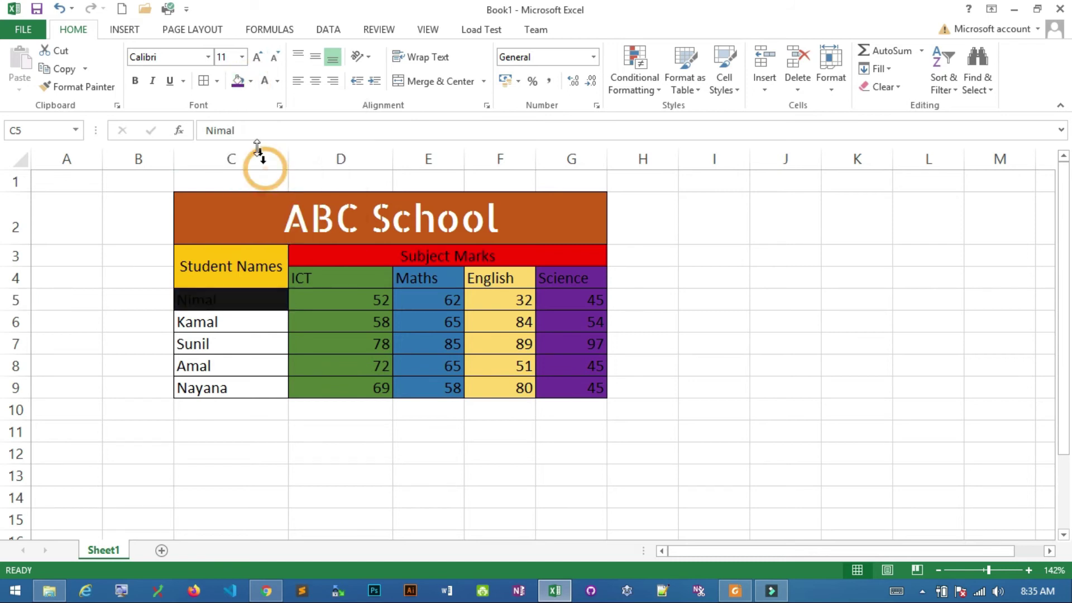
{"action": "left_click", "coordinate": [208, 327]}
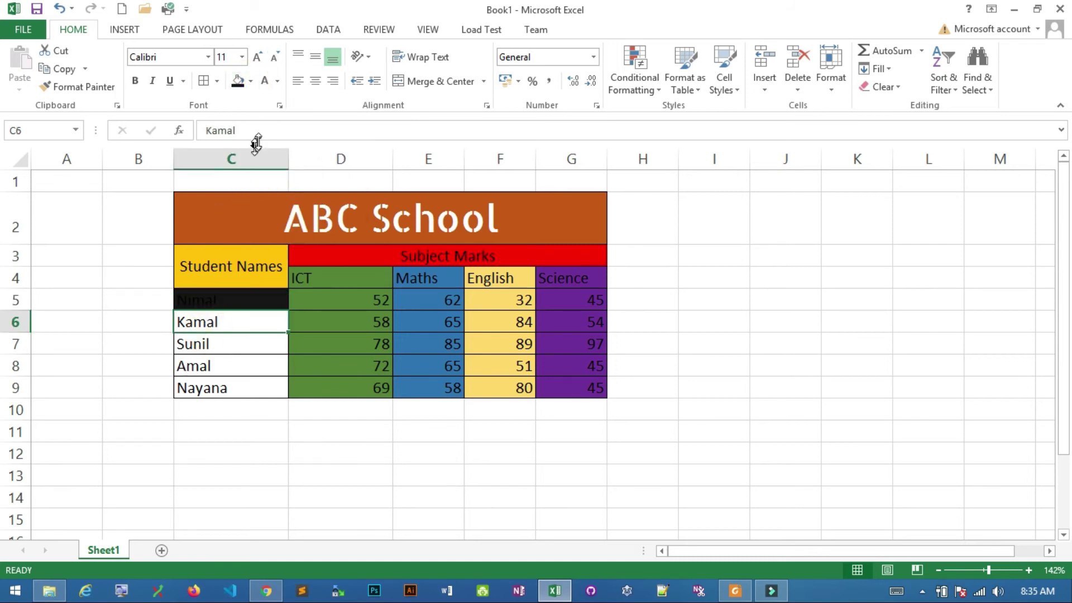
{"action": "left_click", "coordinate": [251, 82]}
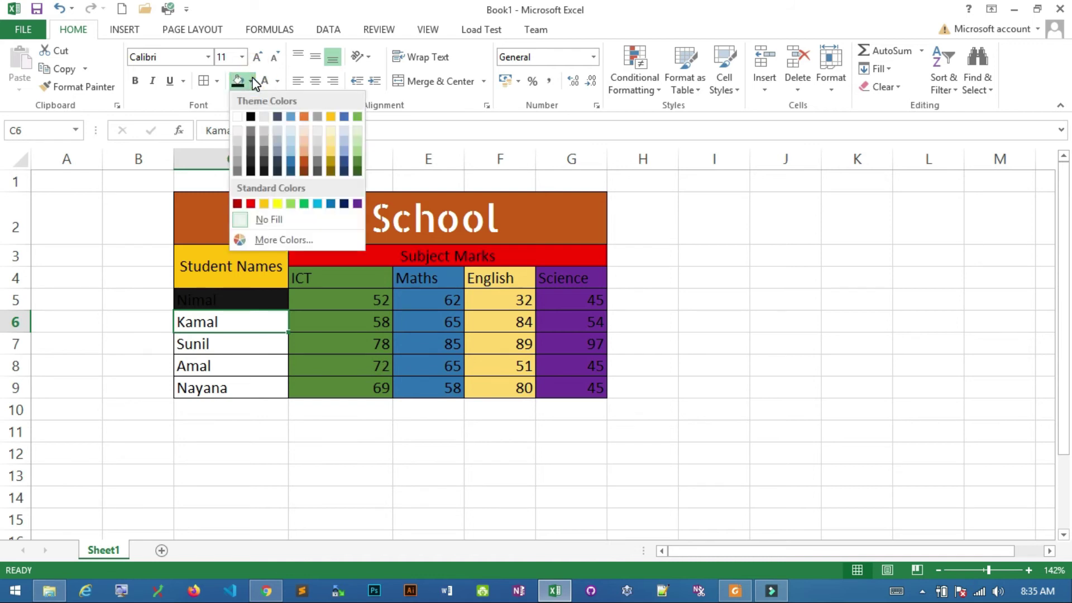
{"action": "left_click", "coordinate": [254, 83]}
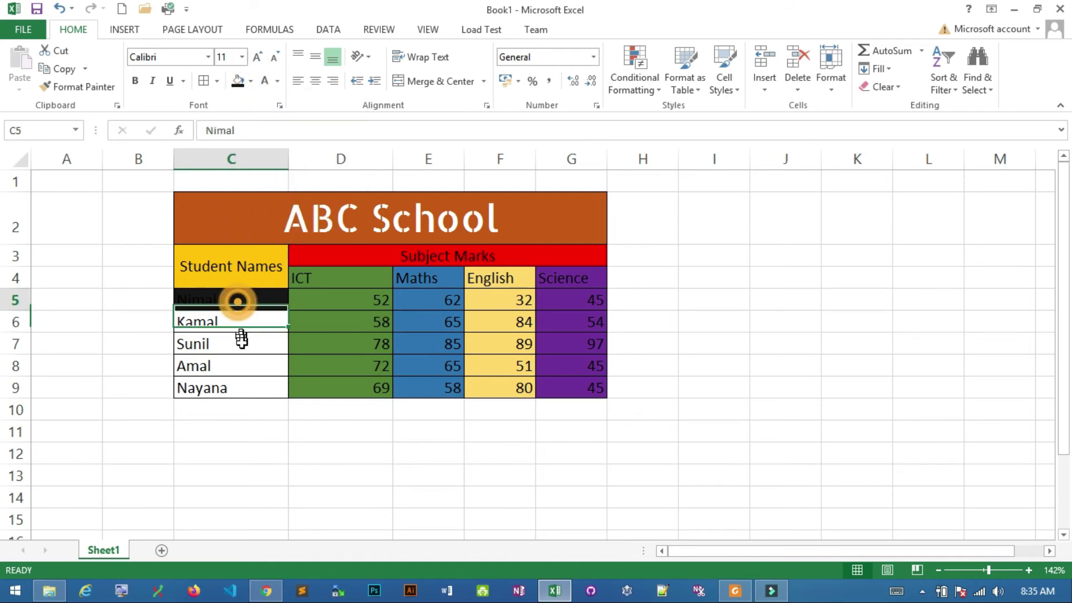
{"action": "left_click_drag", "start_coordinate": [238, 303], "coordinate": [240, 388]}
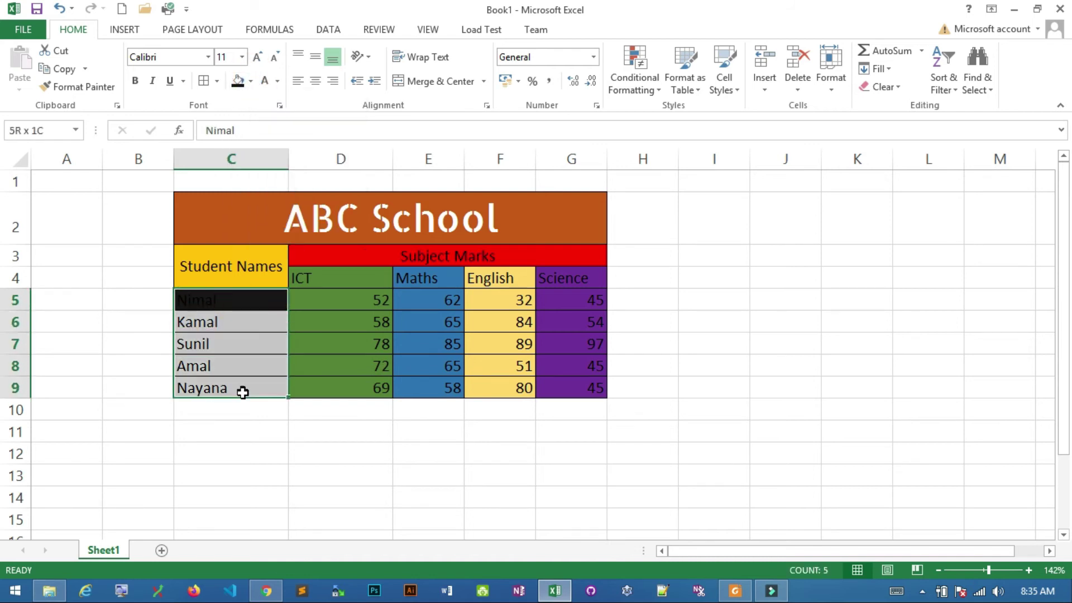
{"action": "left_click", "coordinate": [253, 82]}
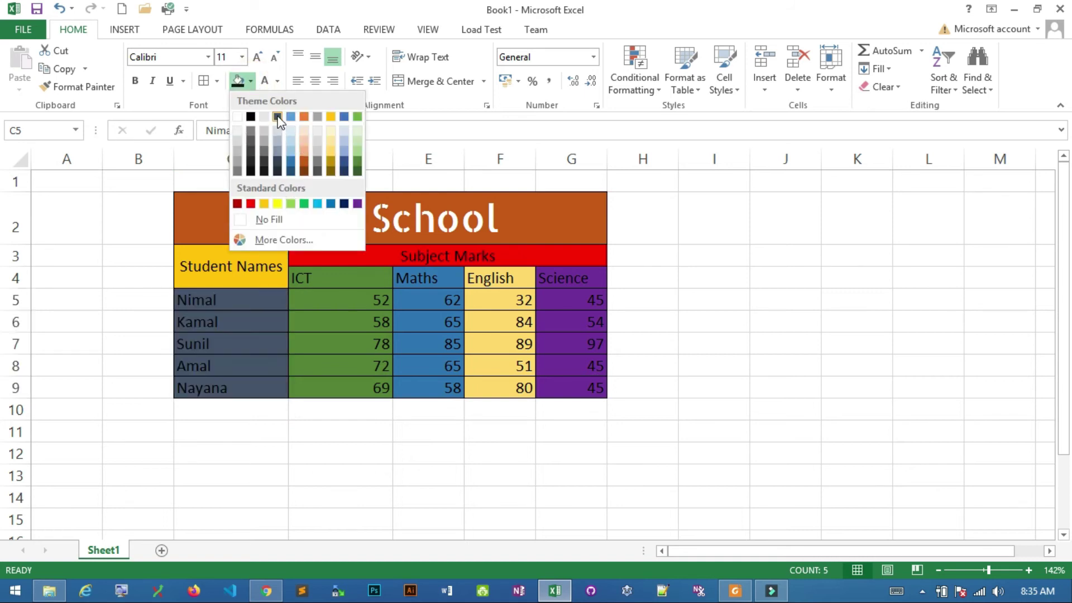
{"action": "left_click", "coordinate": [320, 116]}
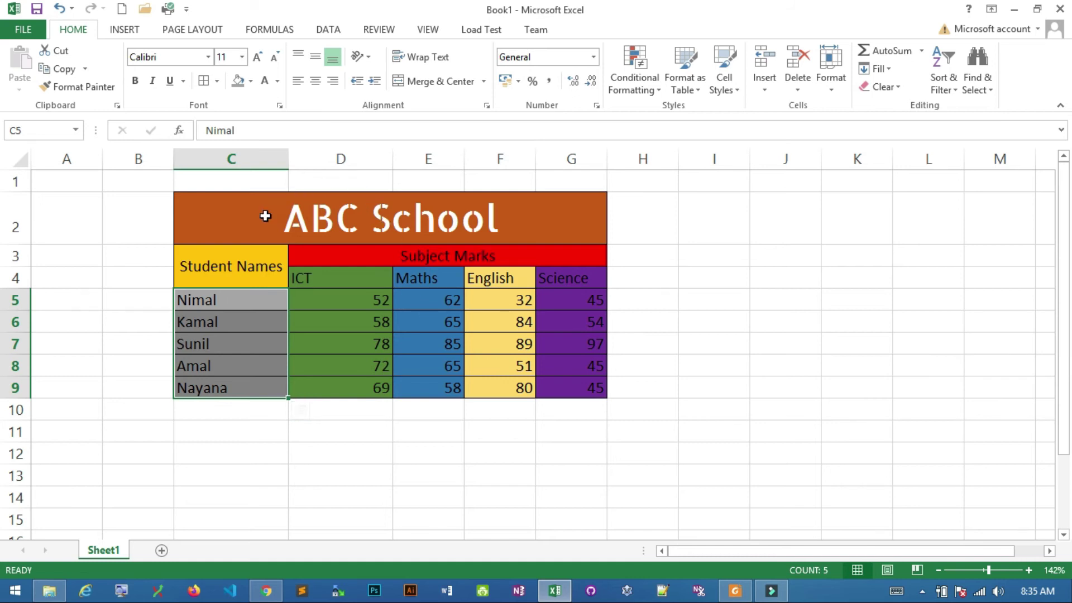
{"action": "key", "text": "ctrl+v"}
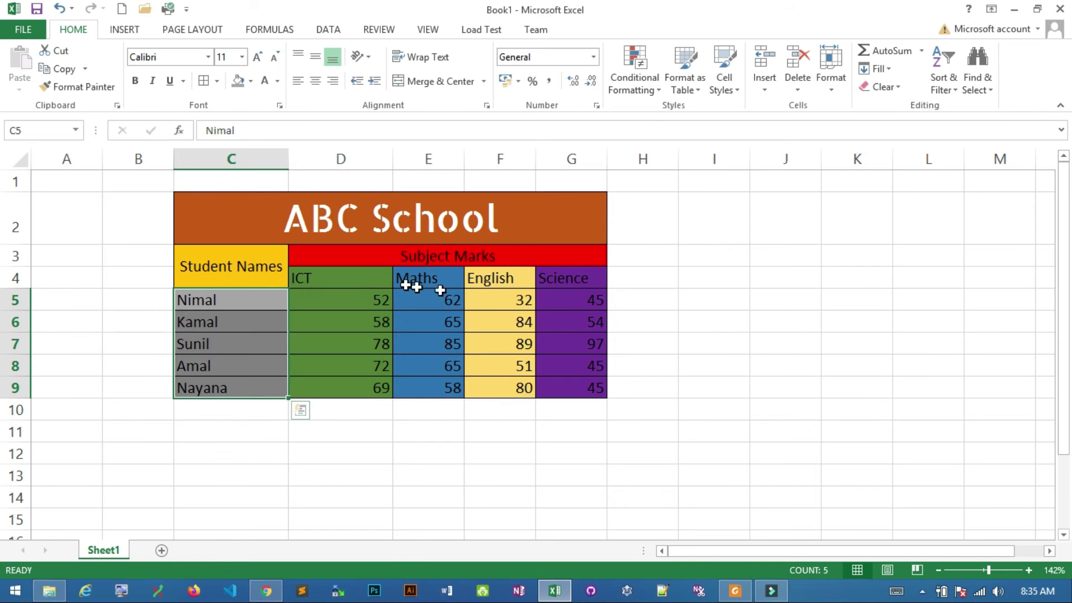
- Make header rows C3:G4 bold at size 14 and wrap the Student Names cell text
{"action": "left_click_drag", "start_coordinate": [202, 256], "coordinate": [374, 272]}
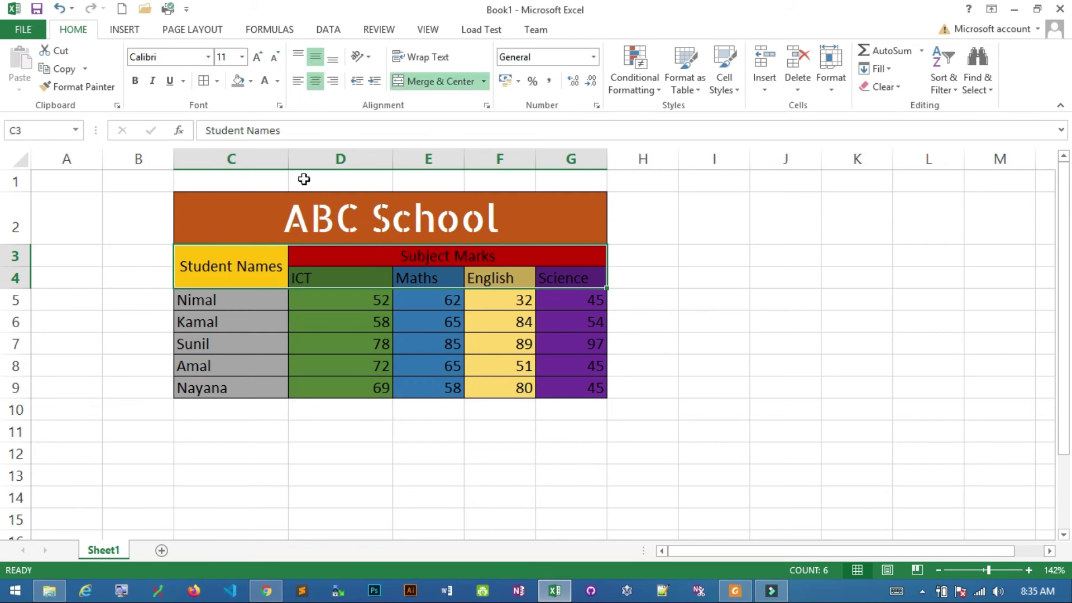
{"action": "left_click", "coordinate": [259, 60]}
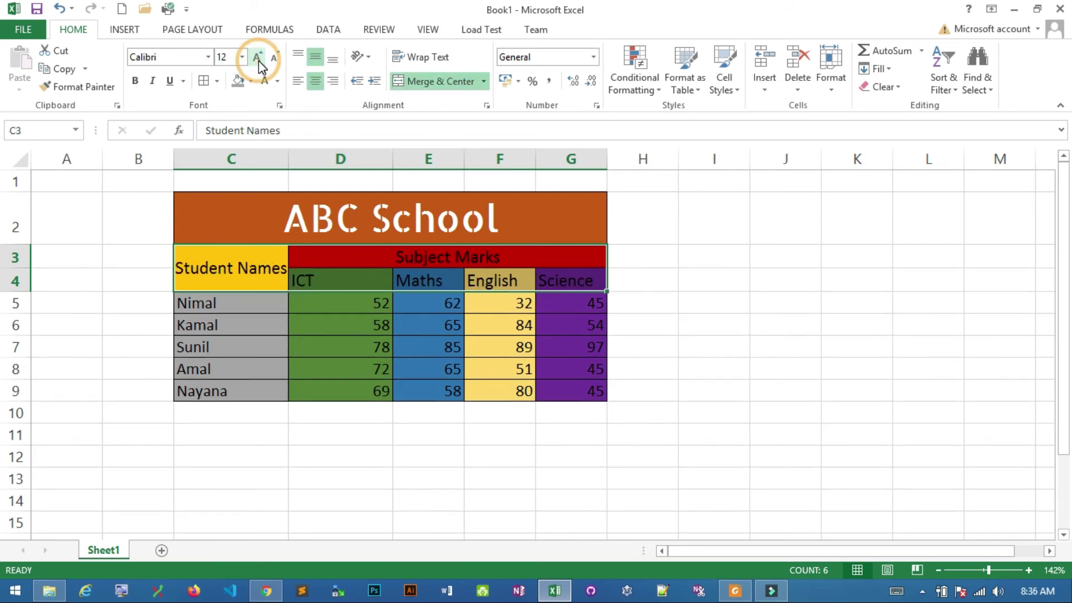
{"action": "left_click", "coordinate": [259, 60]}
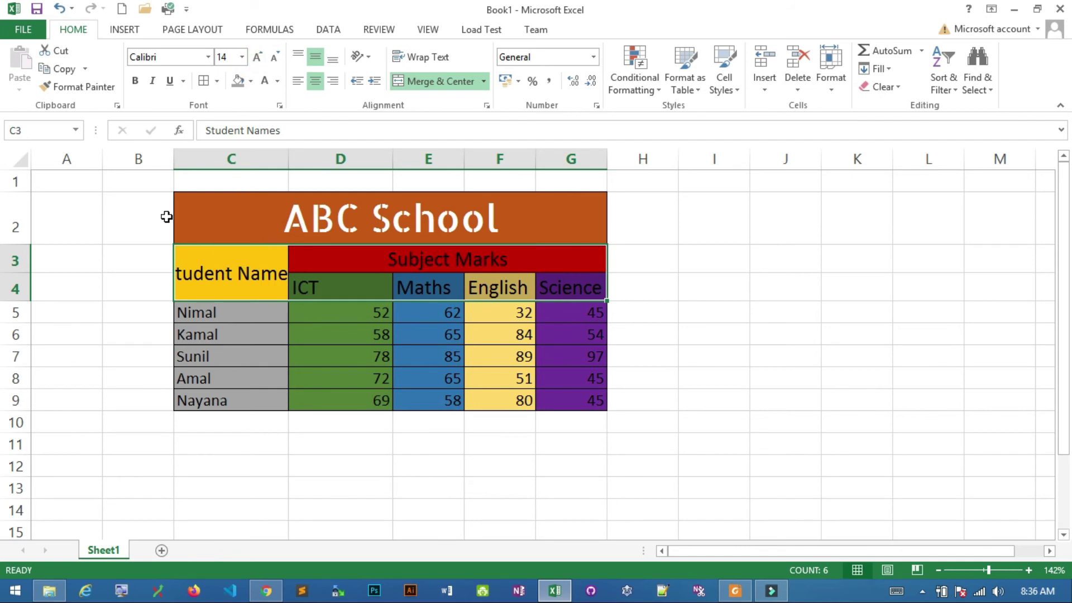
{"action": "left_click", "coordinate": [136, 83]}
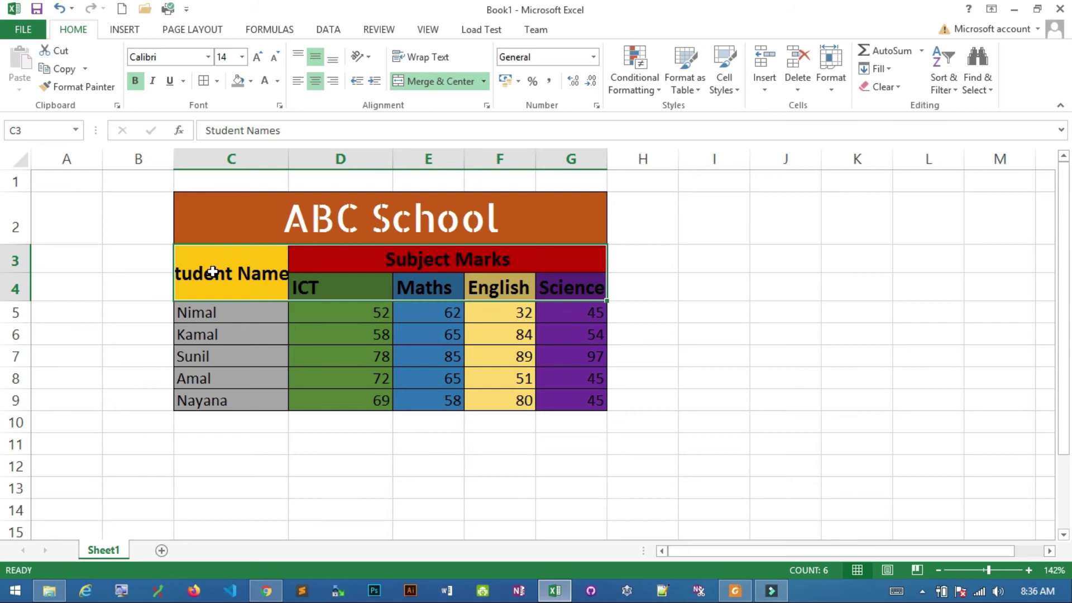
{"action": "left_click", "coordinate": [228, 266]}
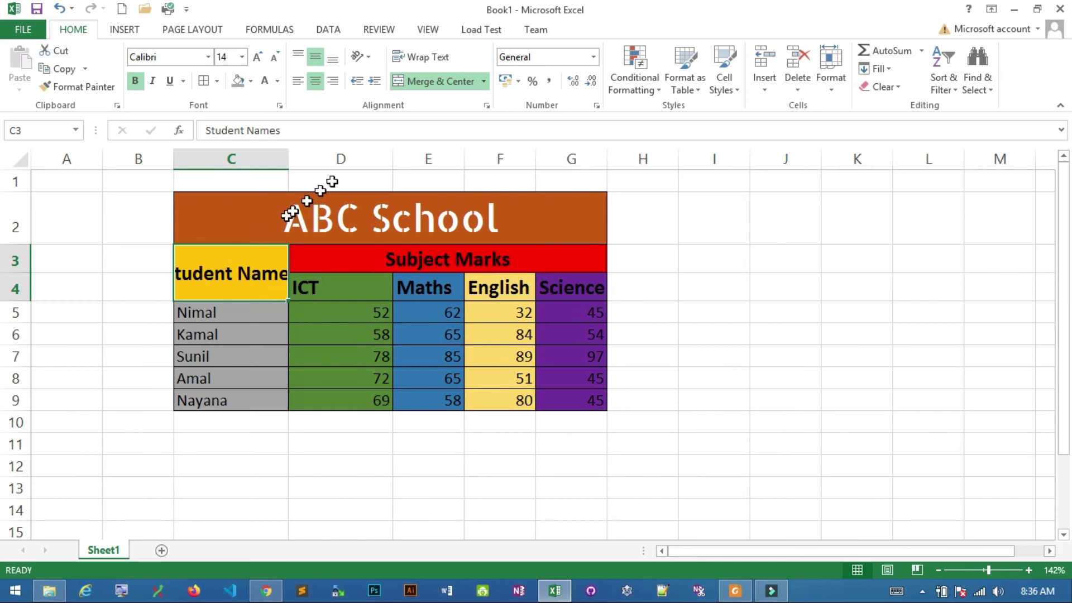
{"action": "left_click", "coordinate": [428, 62]}
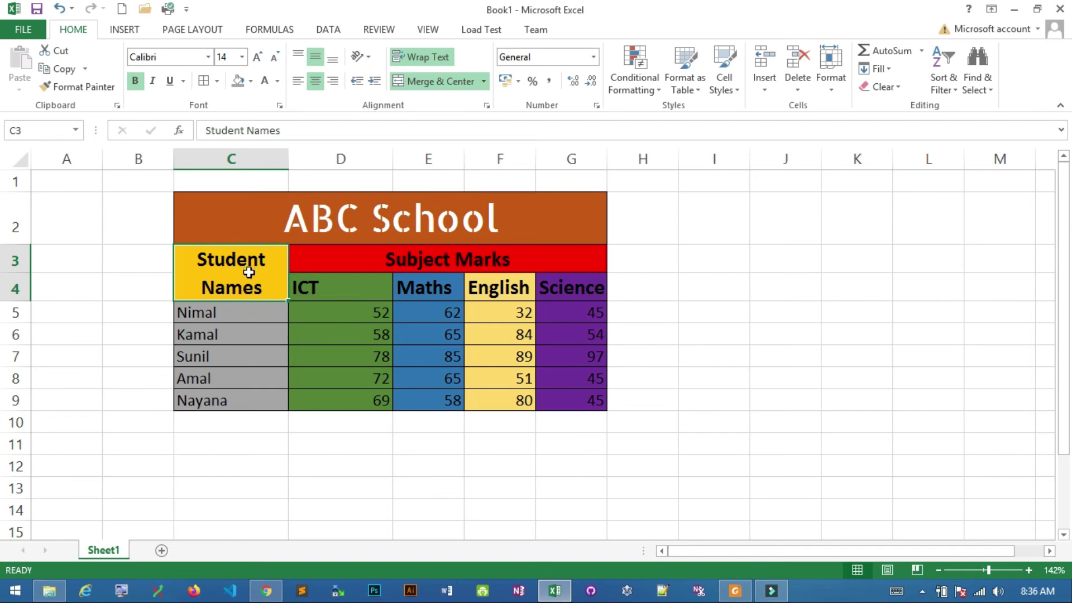
{"action": "left_click", "coordinate": [371, 57]}
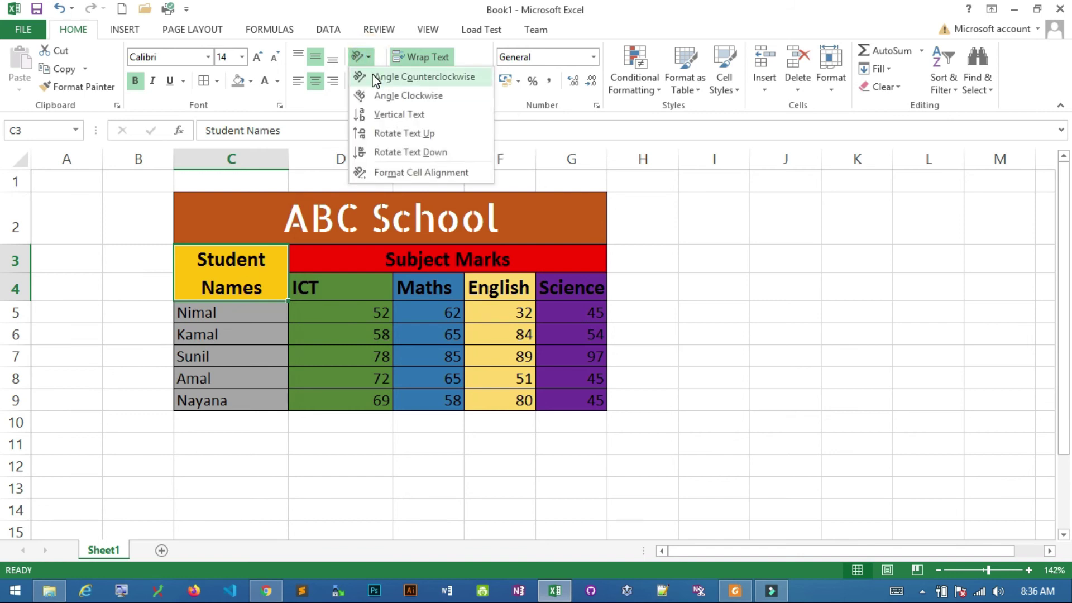
{"action": "left_click", "coordinate": [383, 79]}
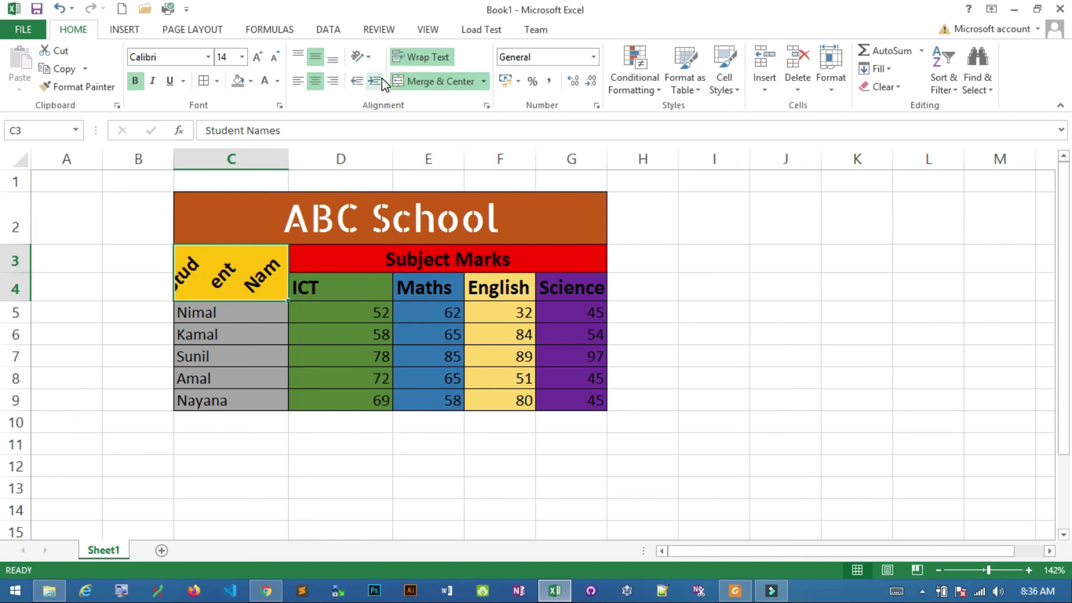
{"action": "left_click", "coordinate": [363, 54]}
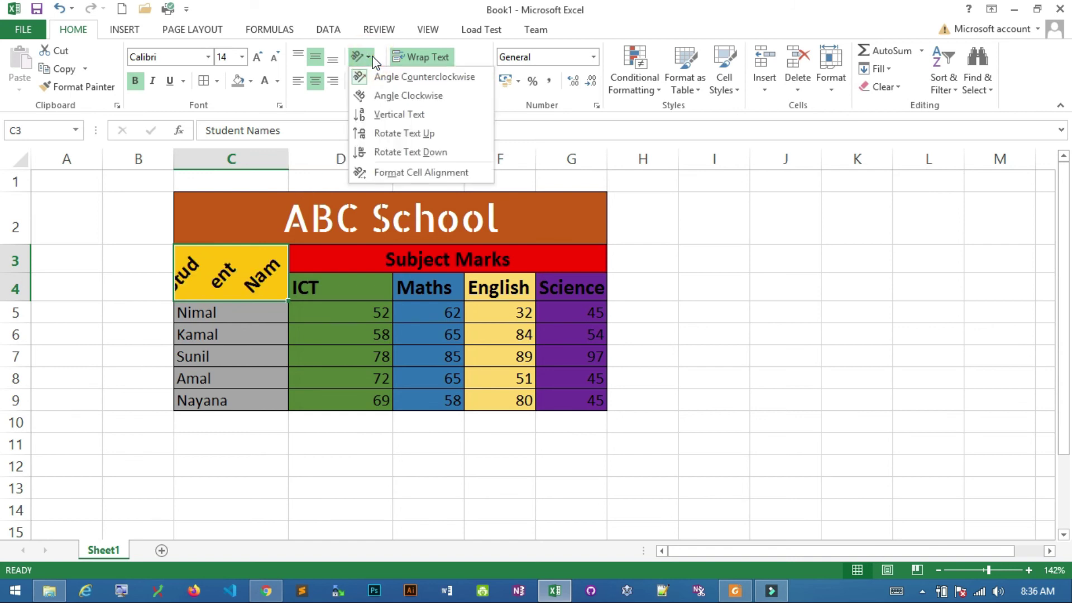
{"action": "left_click", "coordinate": [384, 97]}
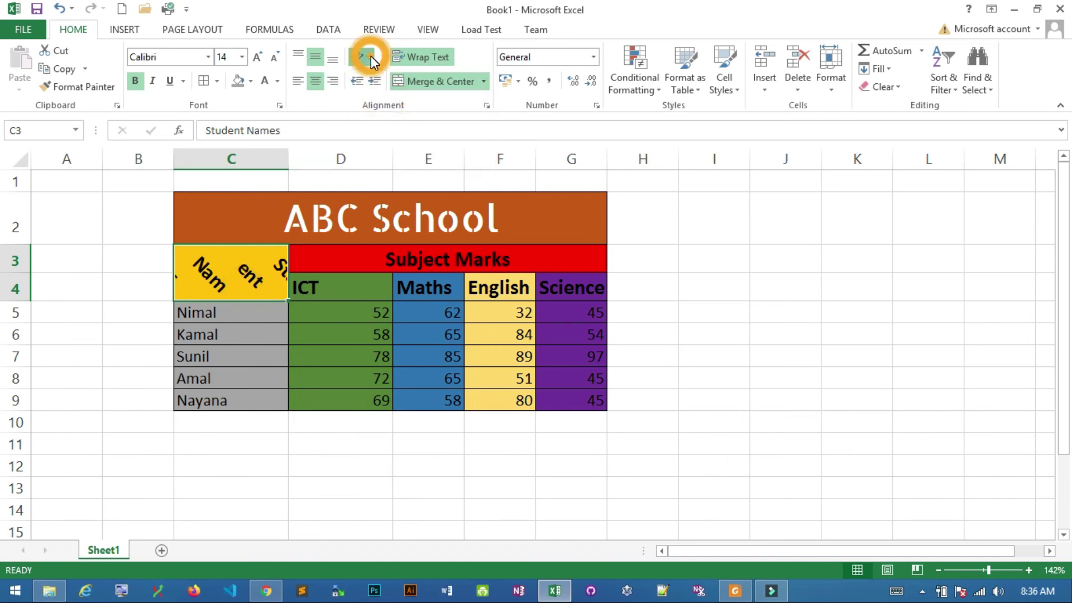
{"action": "left_click", "coordinate": [370, 56]}
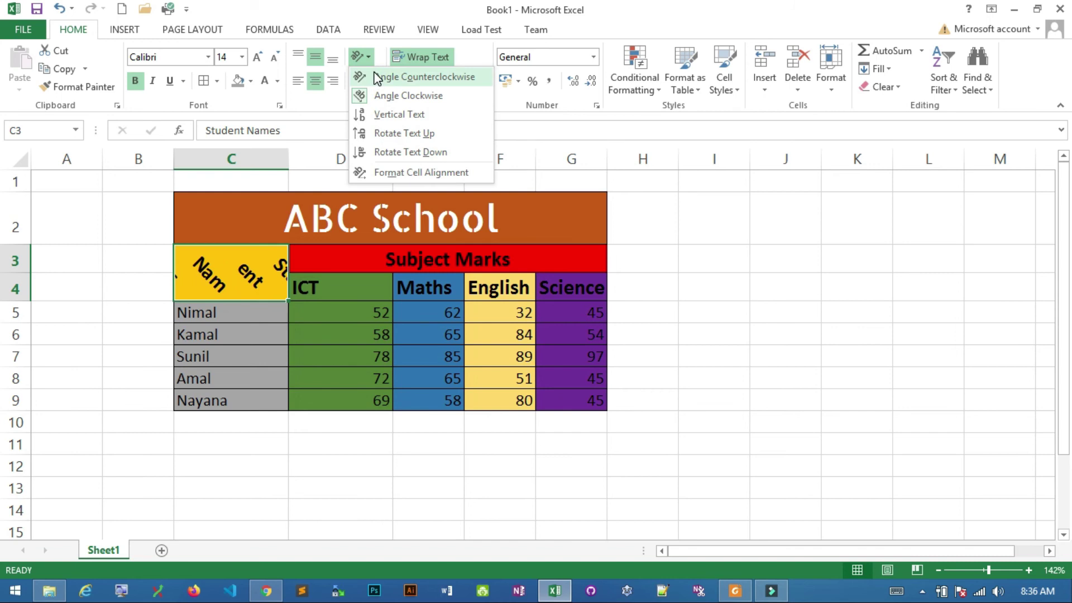
{"action": "left_click", "coordinate": [374, 77]}
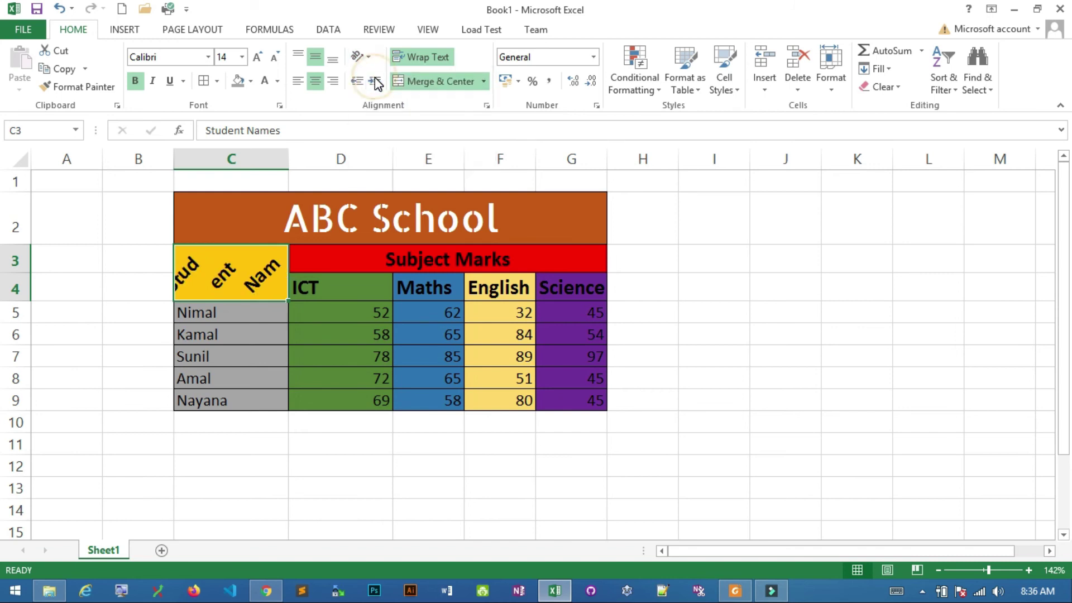
{"action": "left_click", "coordinate": [367, 58]}
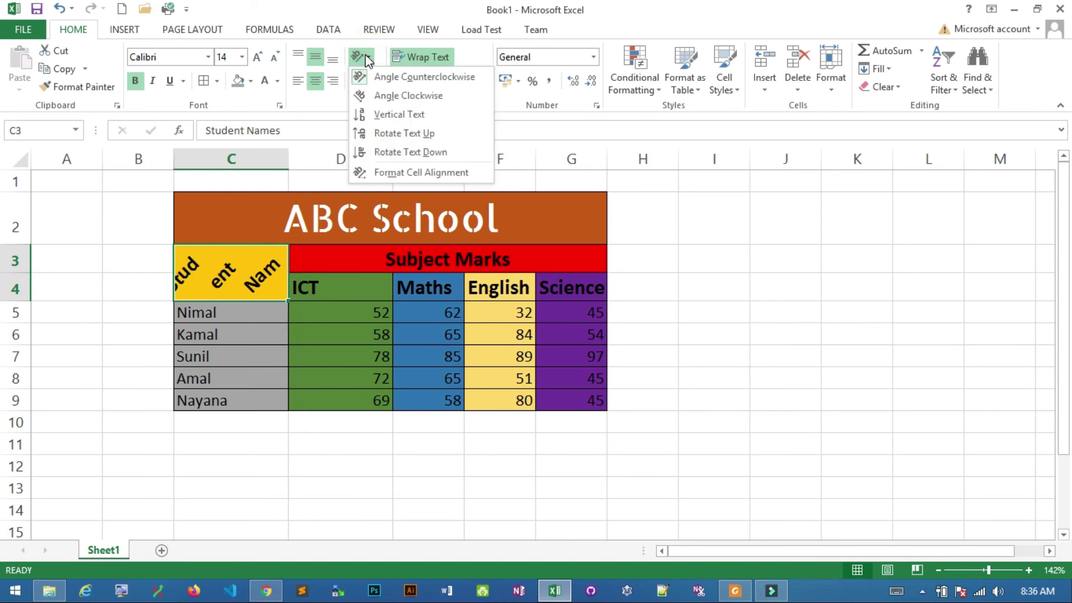
{"action": "left_click", "coordinate": [365, 54]}
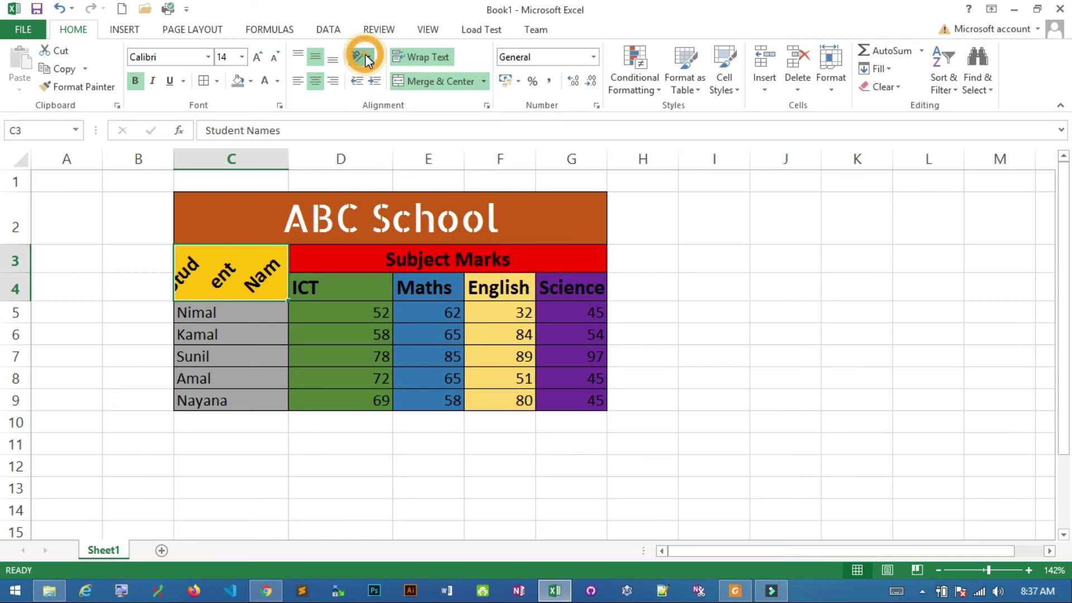
{"action": "key", "text": "ctrl+z"}
{"action": "key", "text": "ctrl+z"}
{"action": "key", "text": "ctrl+z"}
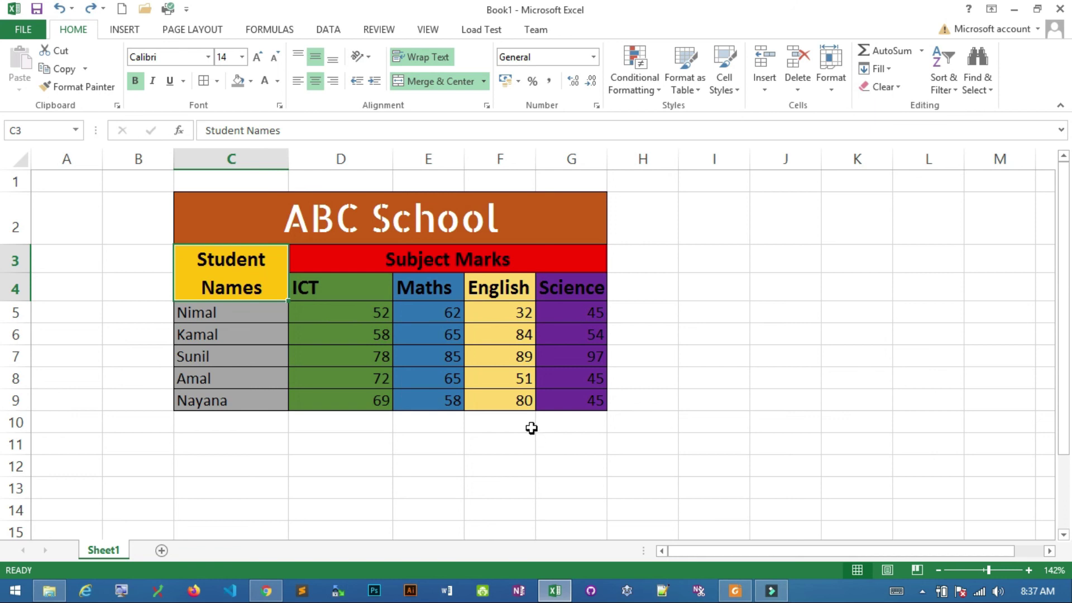
{"action": "left_click", "coordinate": [204, 312]}
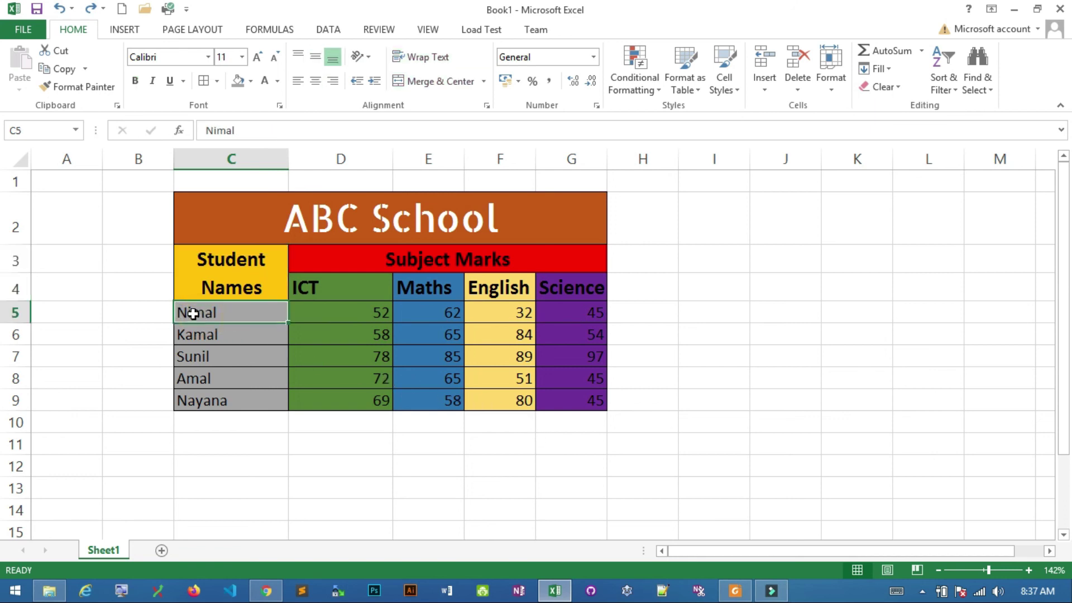
- Enlarge student rows C5:G9 to size 12 and centre the marks in D5:G9
{"action": "left_click_drag", "start_coordinate": [210, 319], "coordinate": [579, 402]}
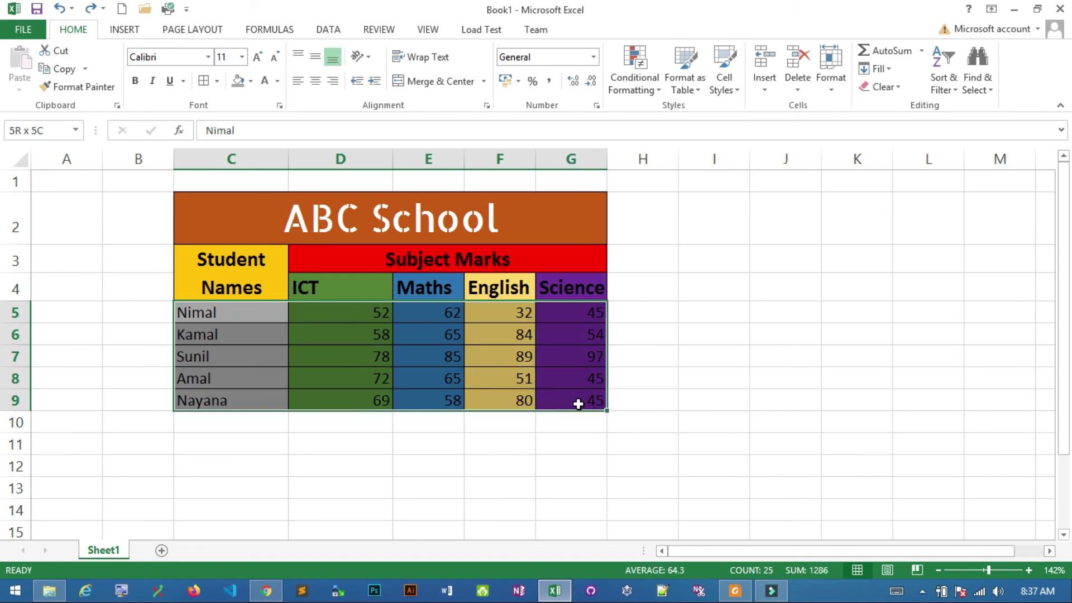
{"action": "left_click", "coordinate": [257, 58]}
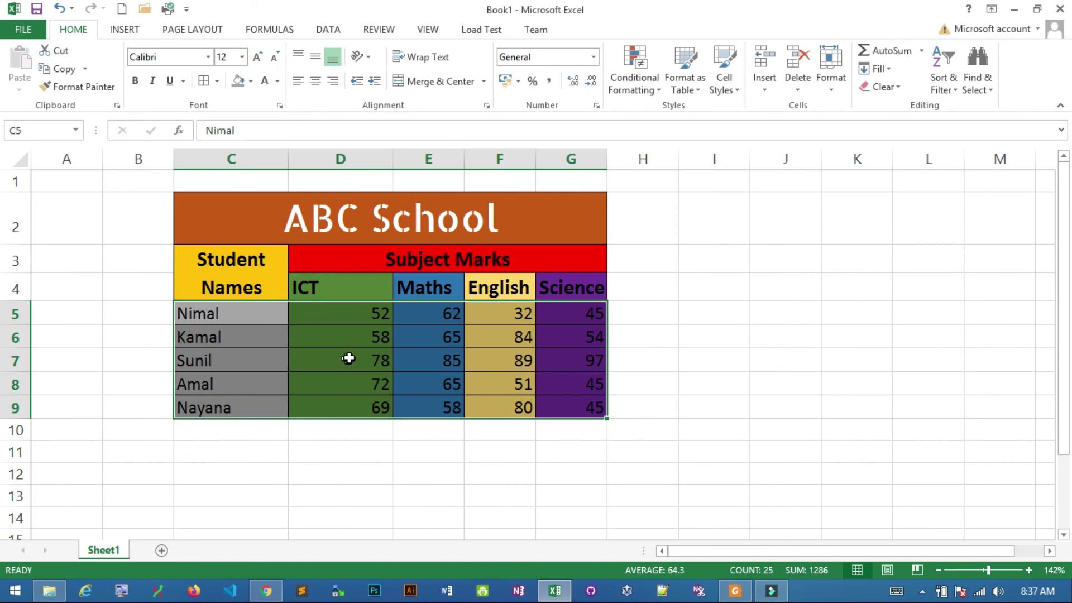
{"action": "left_click", "coordinate": [703, 266]}
{"action": "mouse_move", "coordinate": [329, 310]}
{"action": "left_mouse_down"}
{"action": "mouse_move", "coordinate": [506, 395]}
{"action": "mouse_move", "coordinate": [570, 413]}
{"action": "mouse_move", "coordinate": [559, 410]}
{"action": "left_mouse_up"}
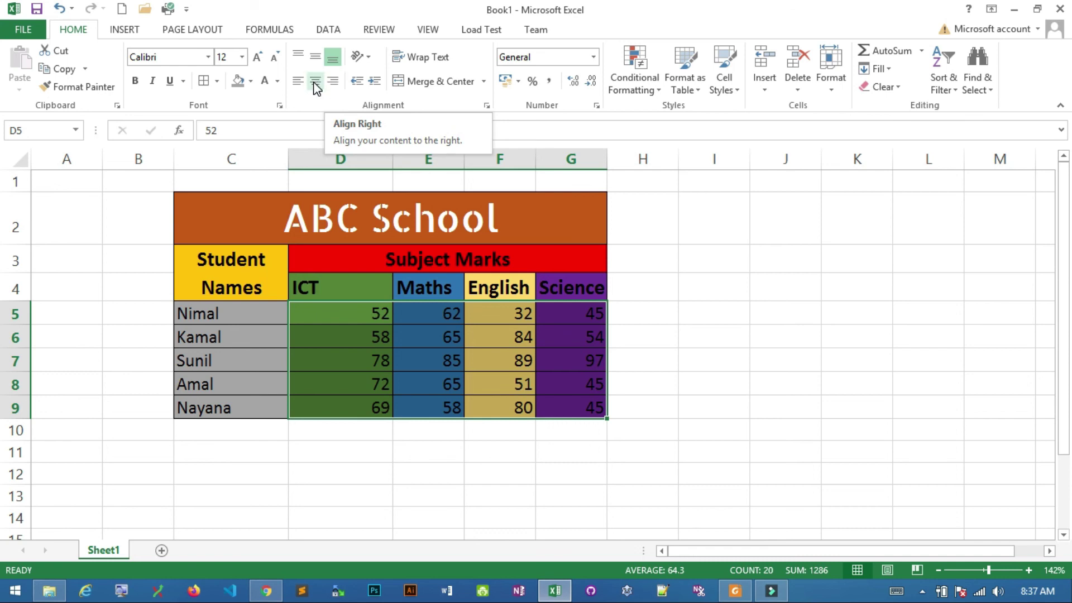
{"action": "left_click", "coordinate": [313, 82]}
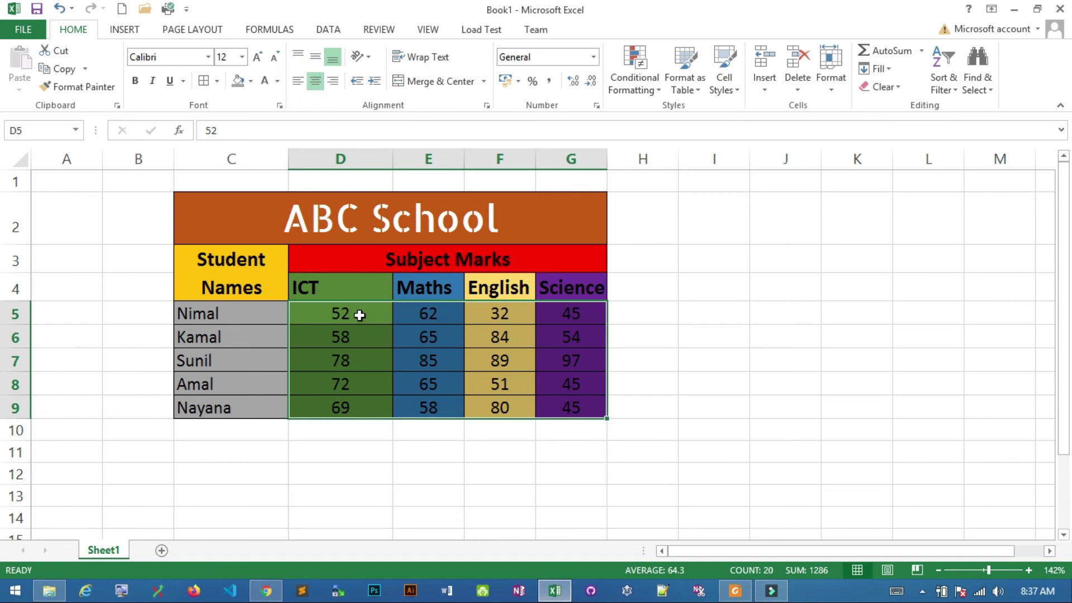
{"action": "left_click", "coordinate": [653, 330]}
{"action": "left_click", "coordinate": [271, 220]}
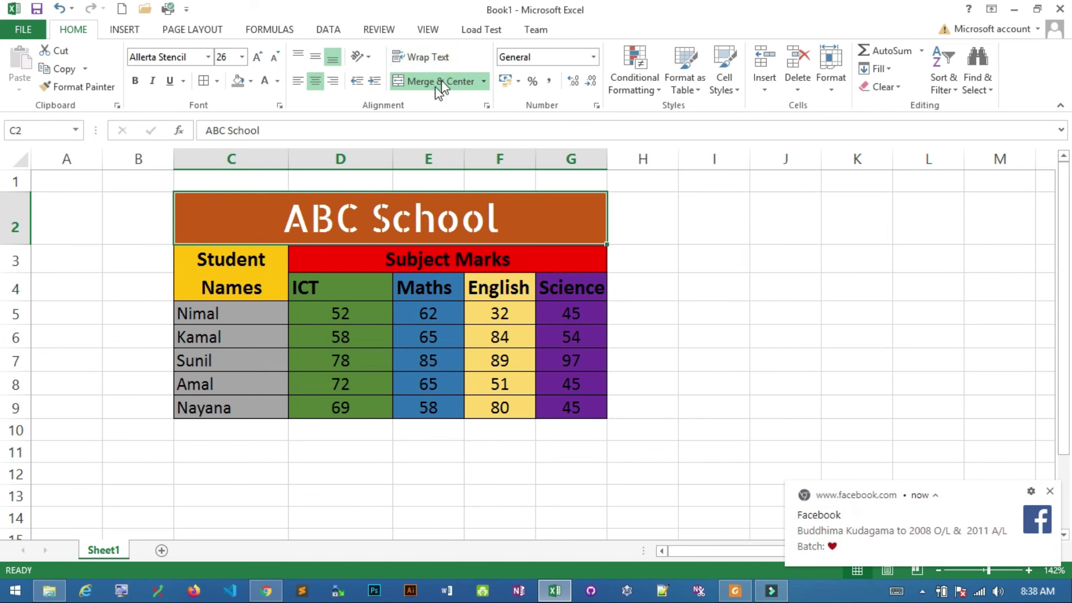
{"action": "left_click", "coordinate": [1049, 491]}
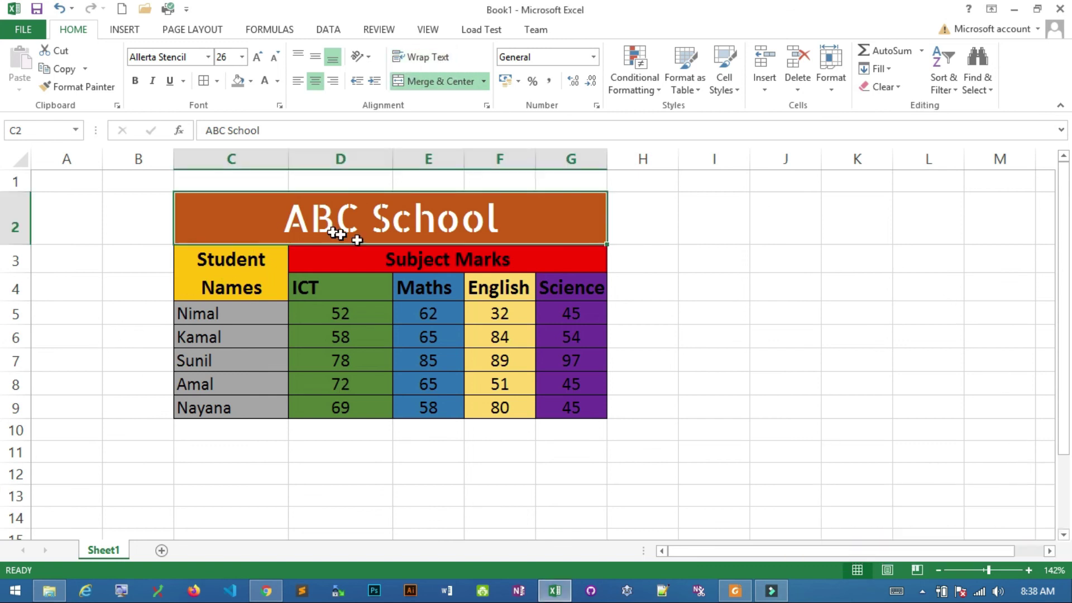
{"action": "left_click", "coordinate": [633, 219]}
{"action": "left_click", "coordinate": [320, 209]}
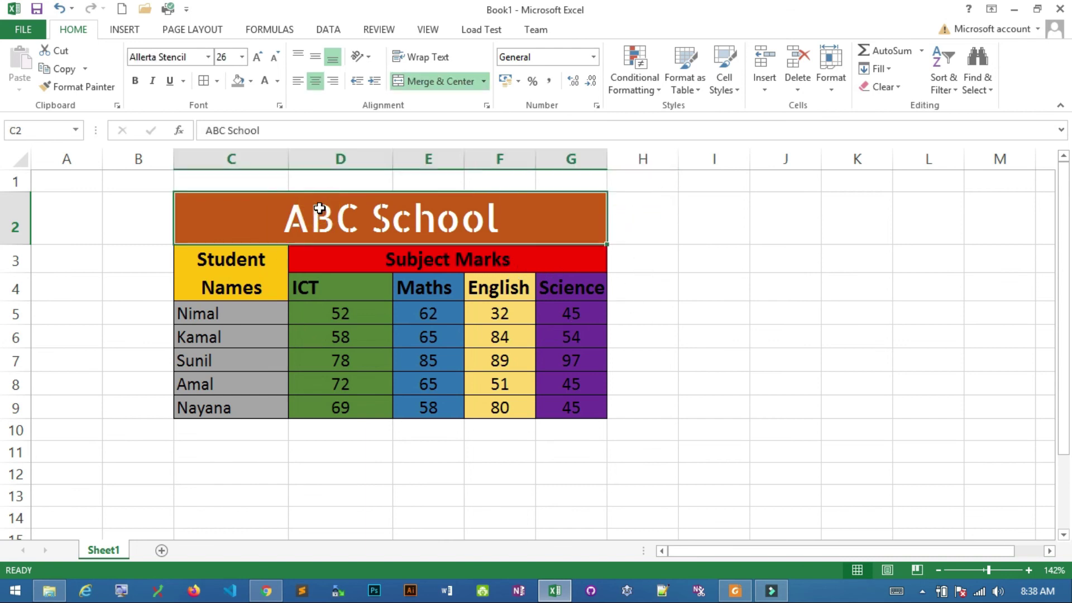